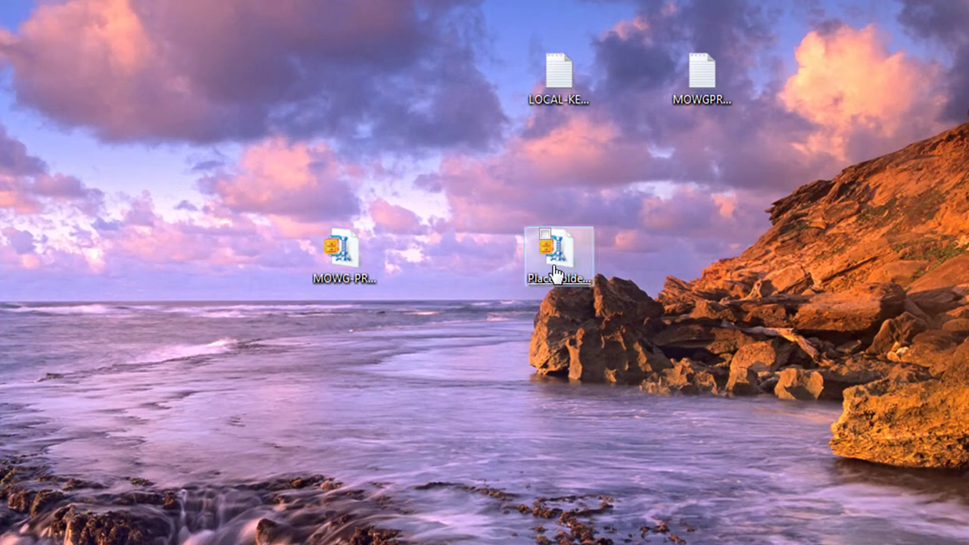
Extract the MOWG-PRO-V1_6 zip onto the desktop with WinZip and open the extracted folder
mouse_move(353, 268)
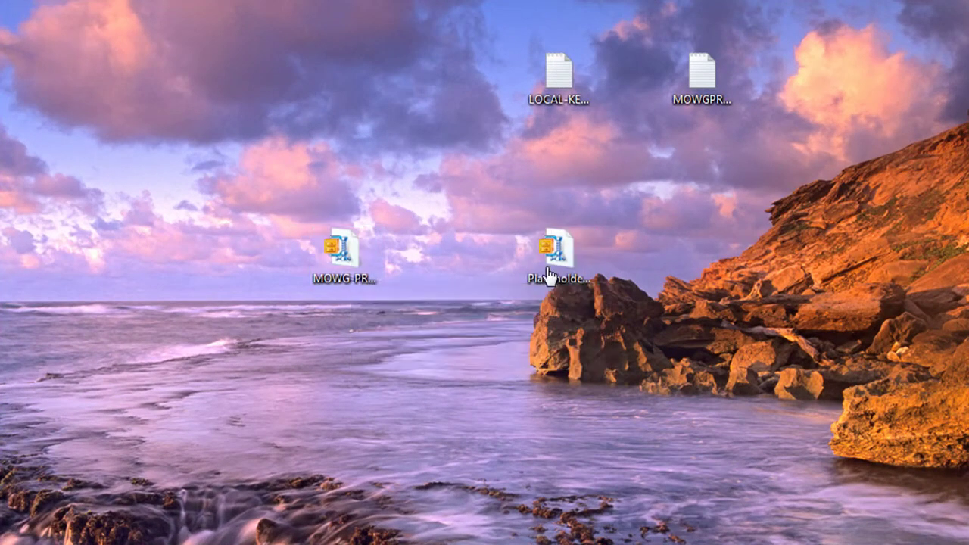
mouse_move(564, 262)
right_click(347, 257)
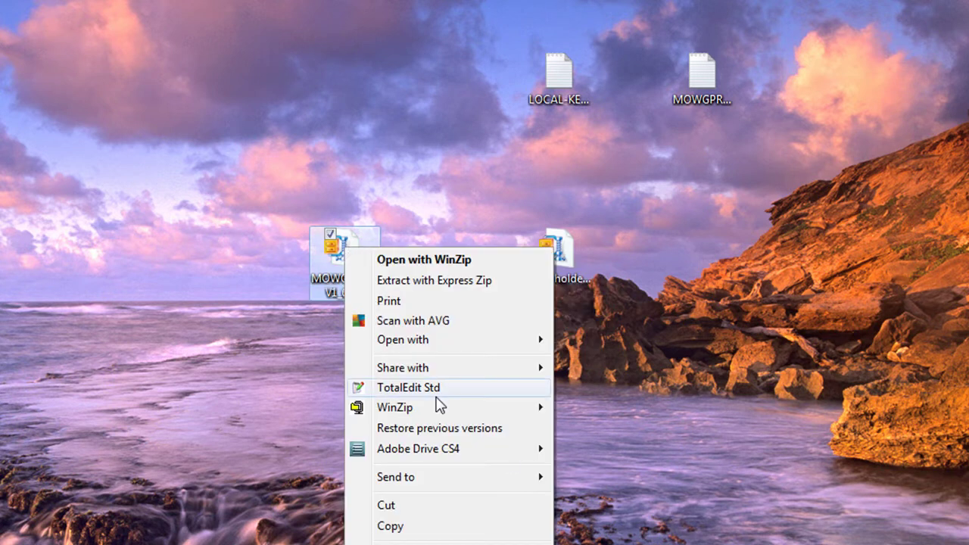
mouse_move(438, 415)
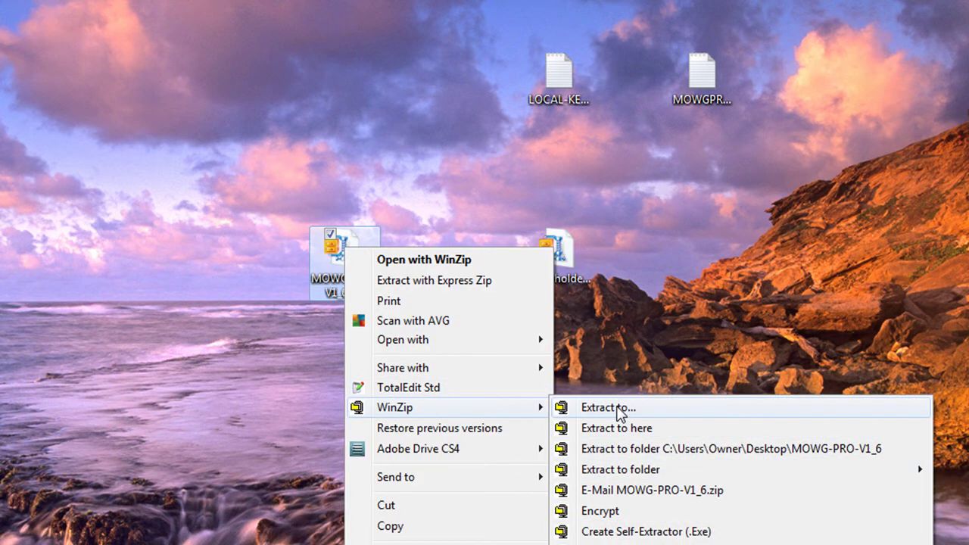
left_click(617, 428)
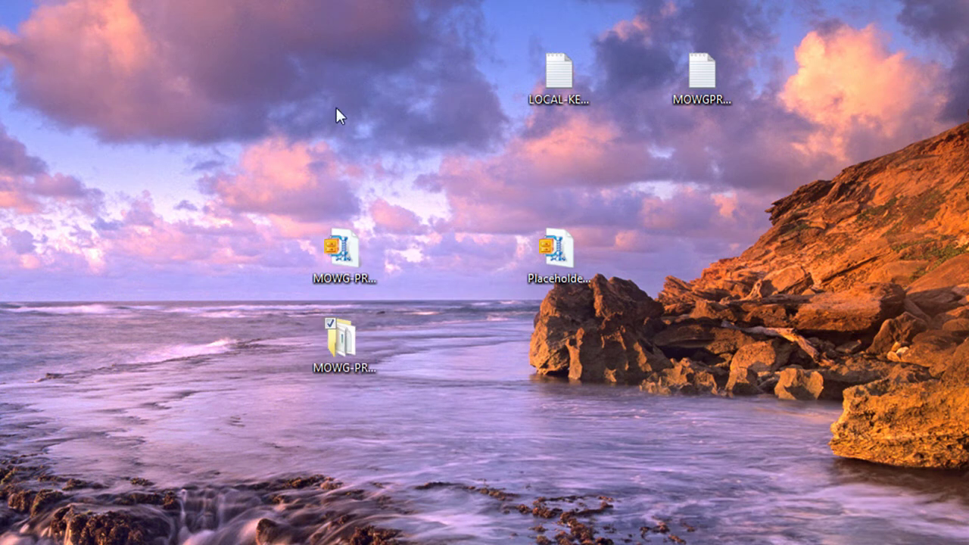
key("Return")
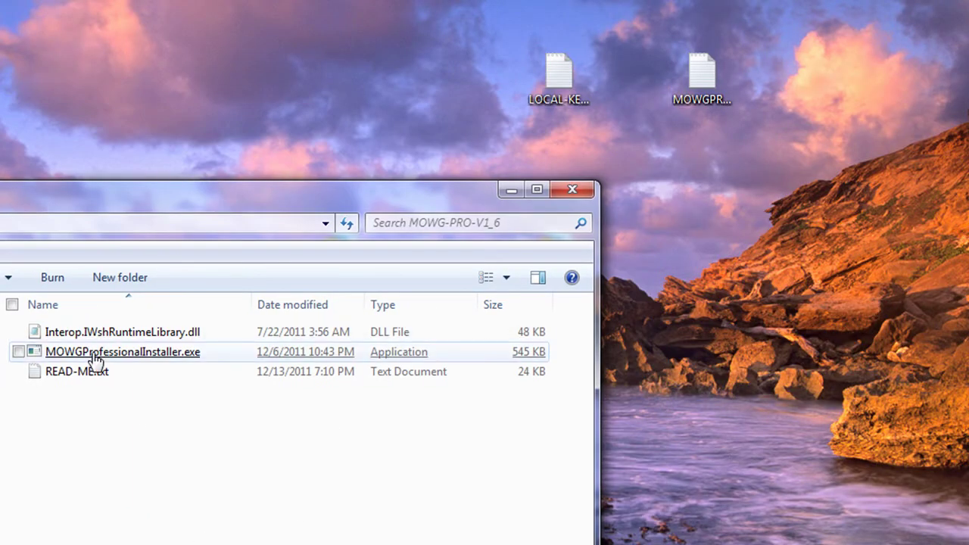
Run the installer and register with the e-mail address and the product key copied from LOCAL-KEY.txt
double_click(98, 356)
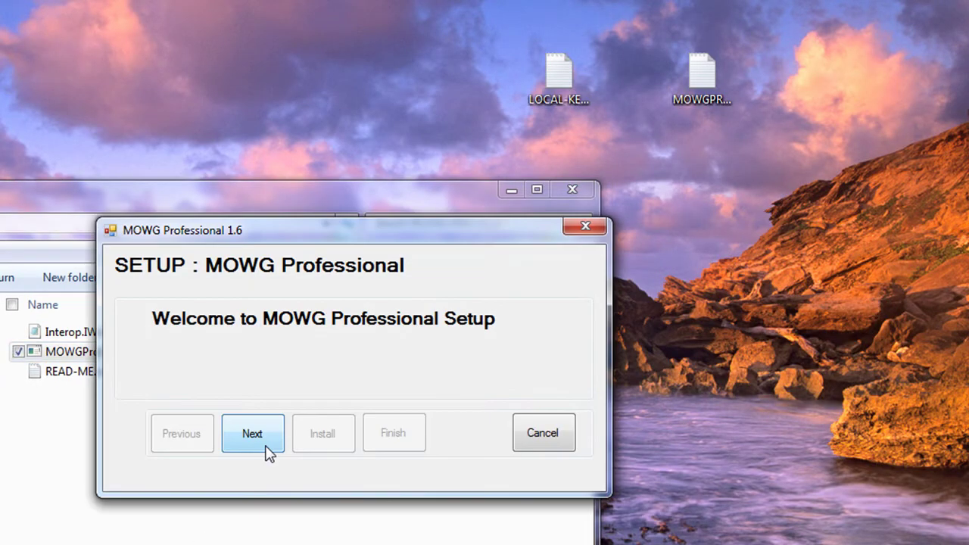
left_click(266, 446)
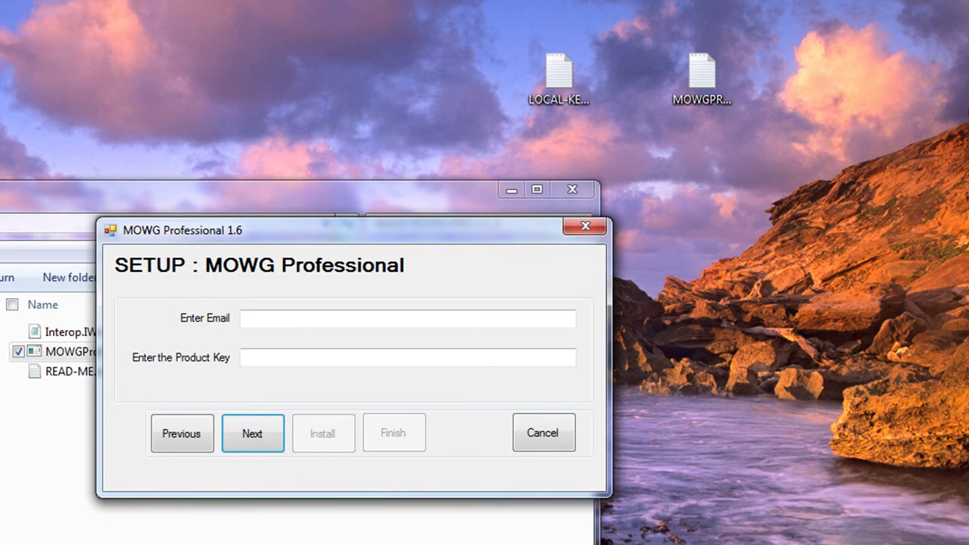
left_click(275, 318)
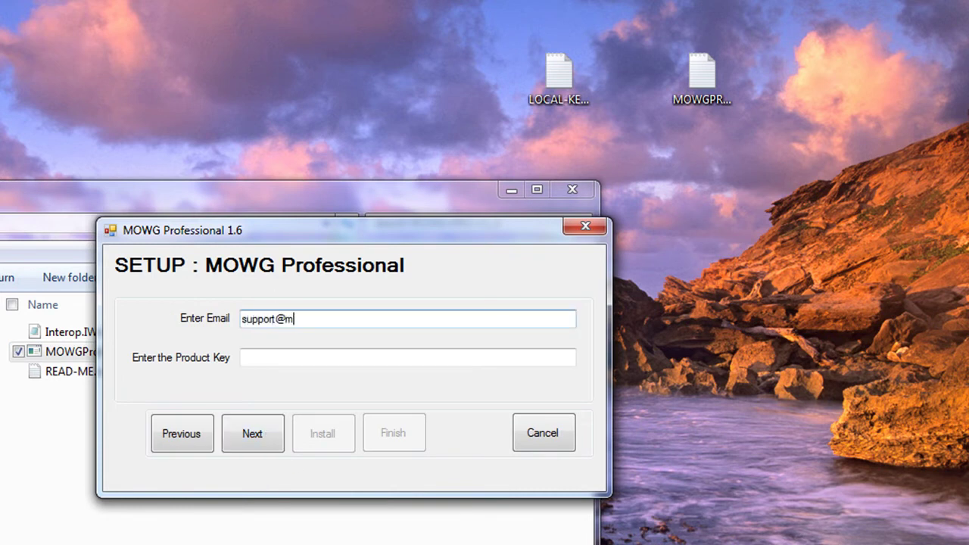
left_click(557, 75)
double_click(558, 76)
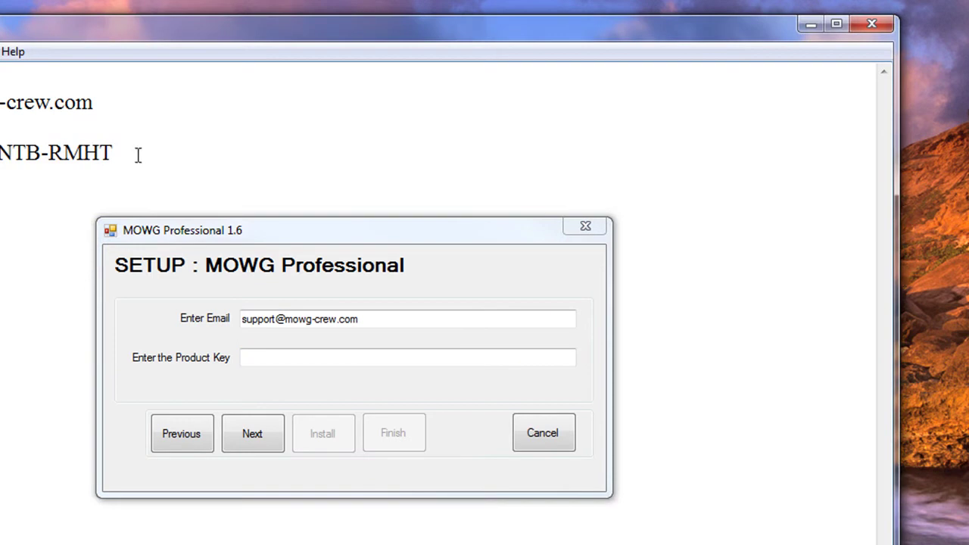
left_click_drag(113, 153, 0, 152)
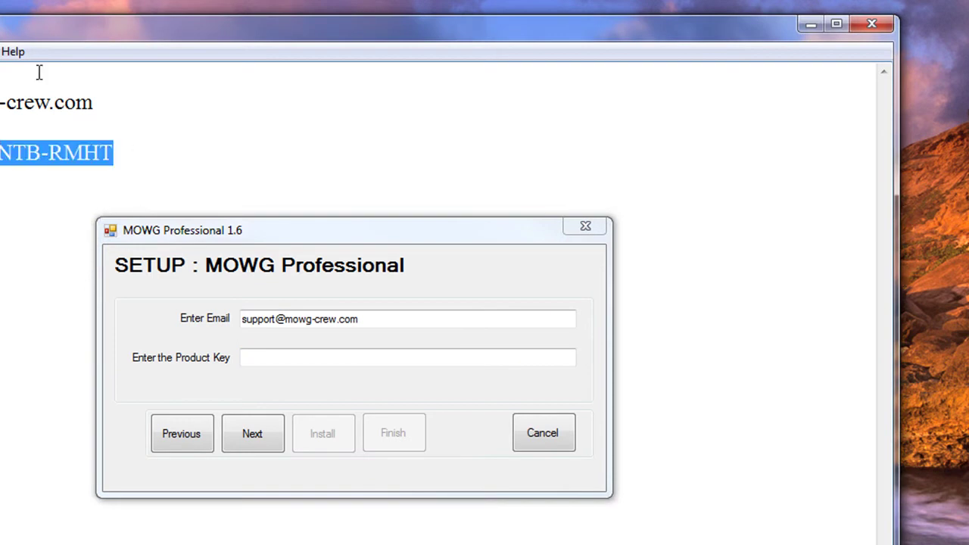
left_click(873, 25)
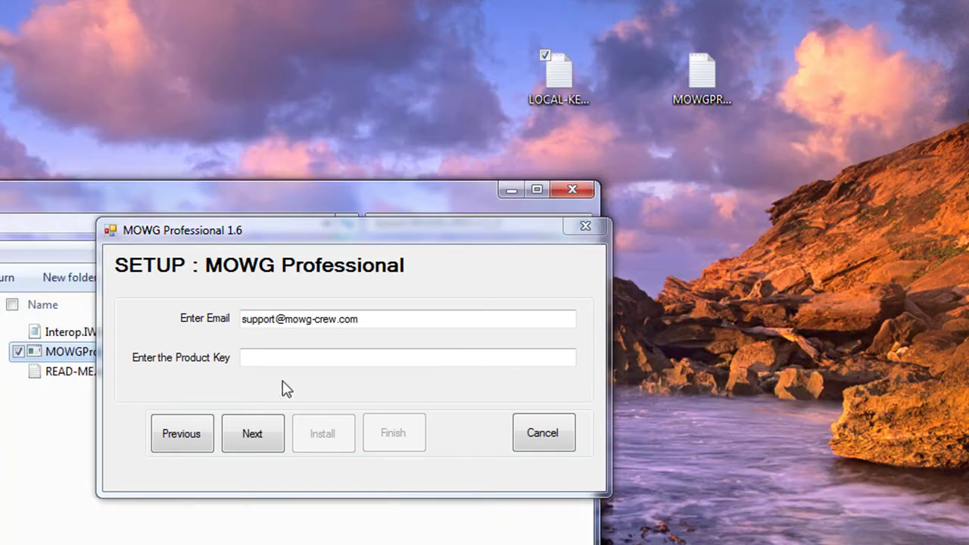
left_click(298, 362)
key("ctrl+v")
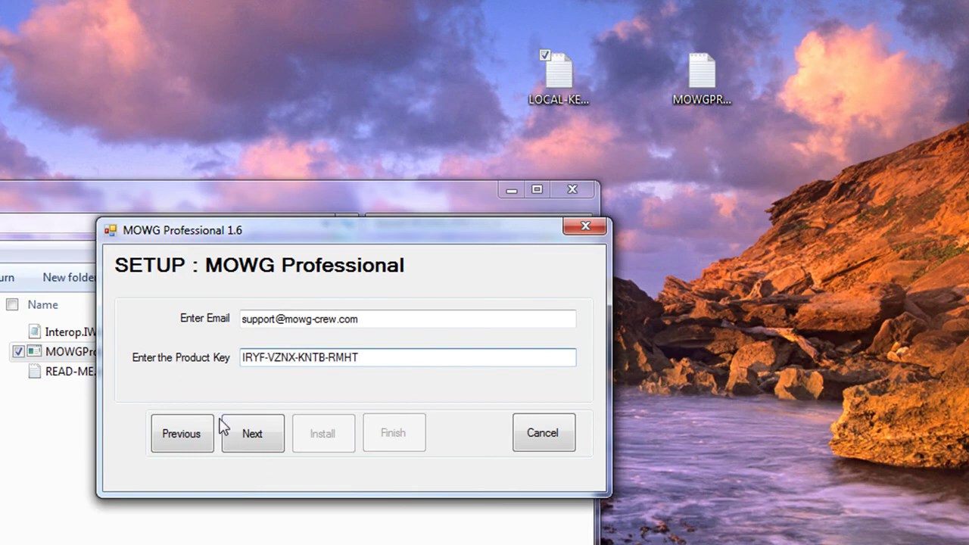
left_click(252, 430)
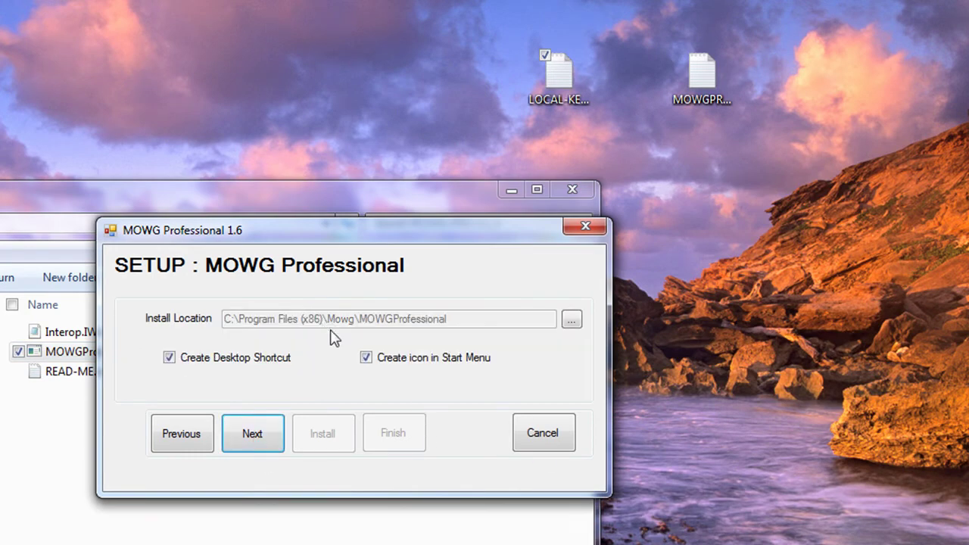
Install MOWG Professional 1.6 and finish the setup
left_click(240, 454)
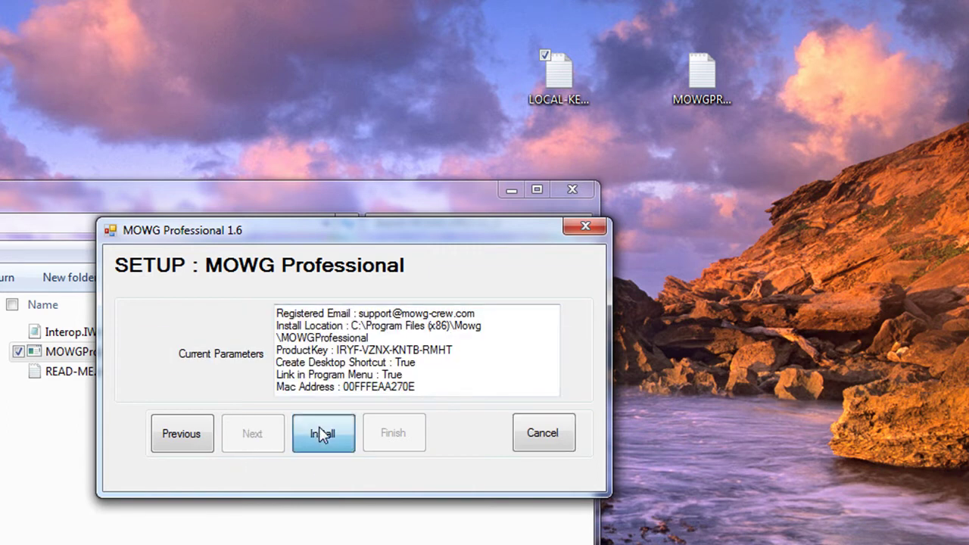
left_click(318, 434)
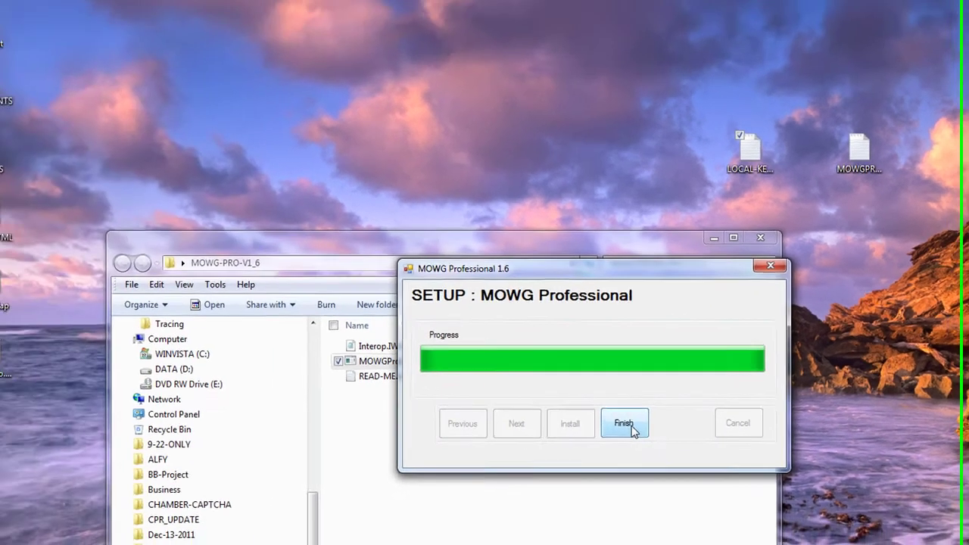
left_click(391, 439)
left_click(25, 355)
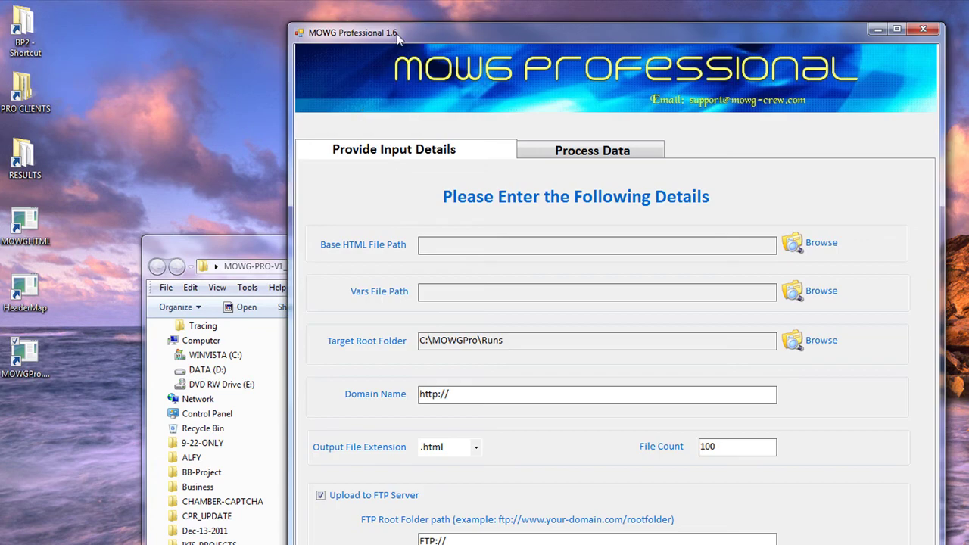
left_click(923, 28)
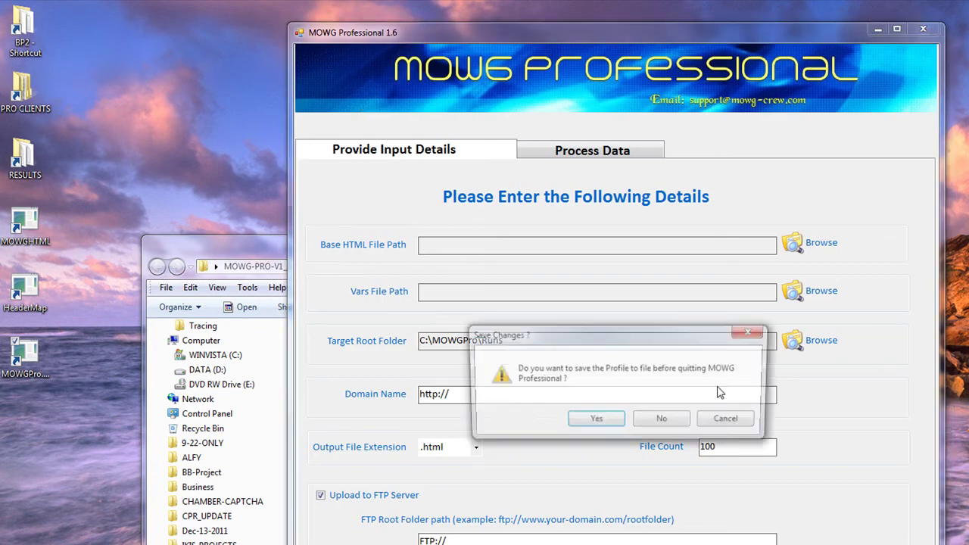
left_click(659, 424)
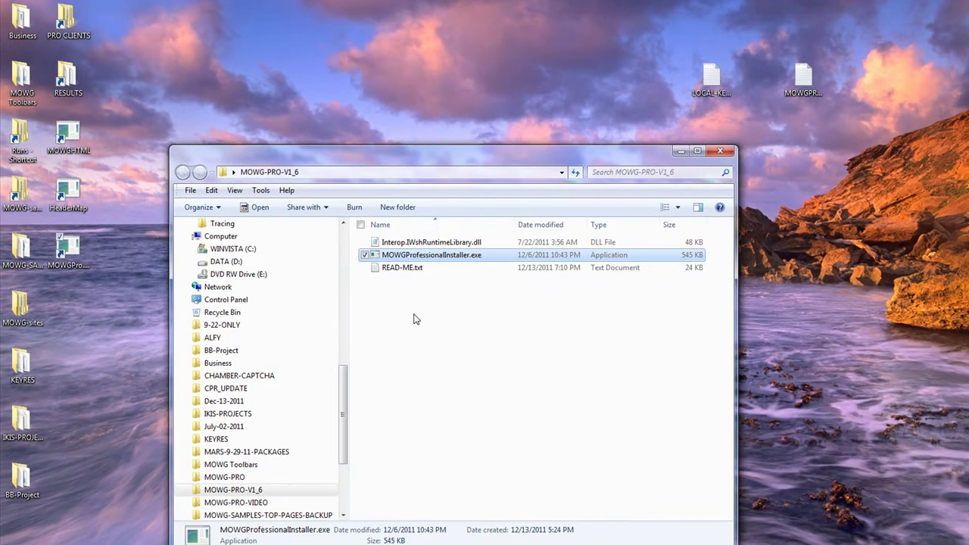
left_click(416, 319)
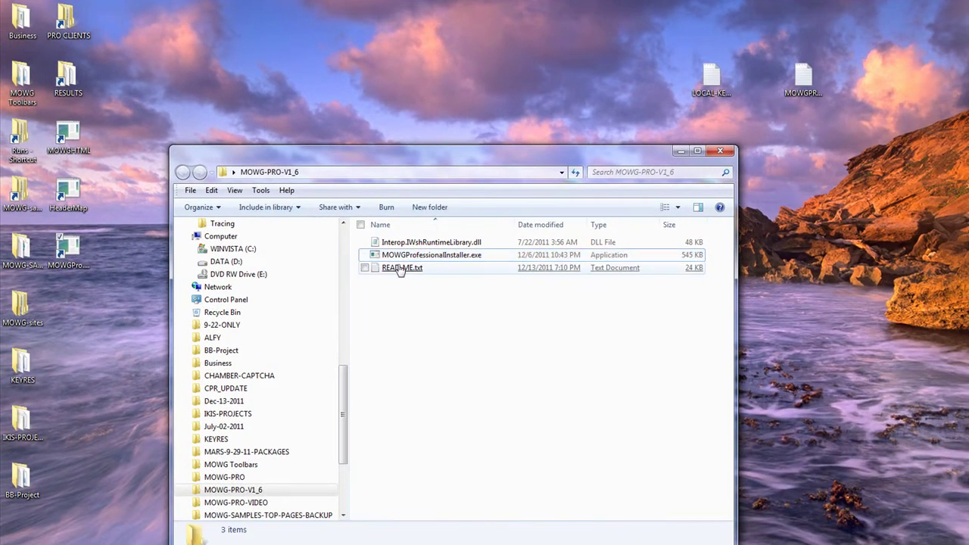
double_click(401, 266)
scroll(619, 321, "down", 10)
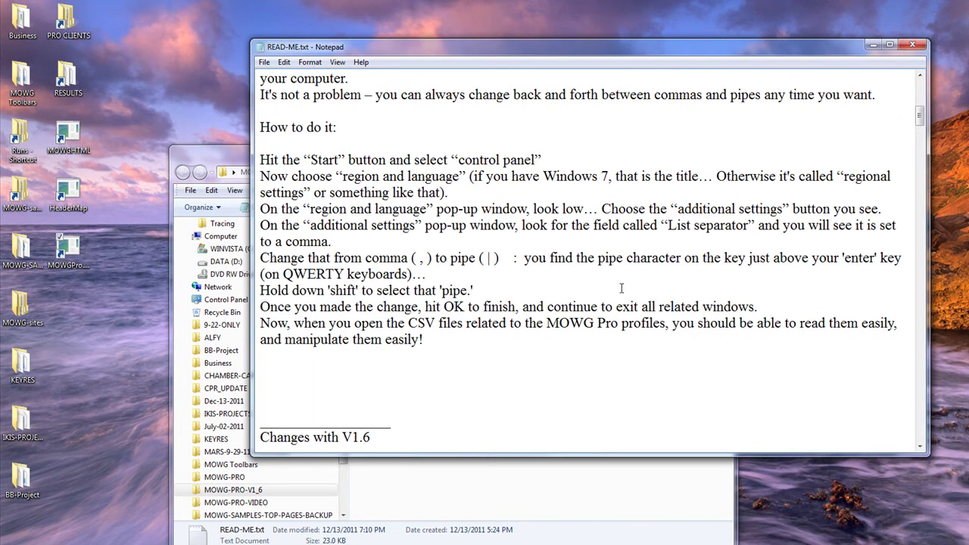
left_click(891, 45)
scroll(183, 270, "down", 3)
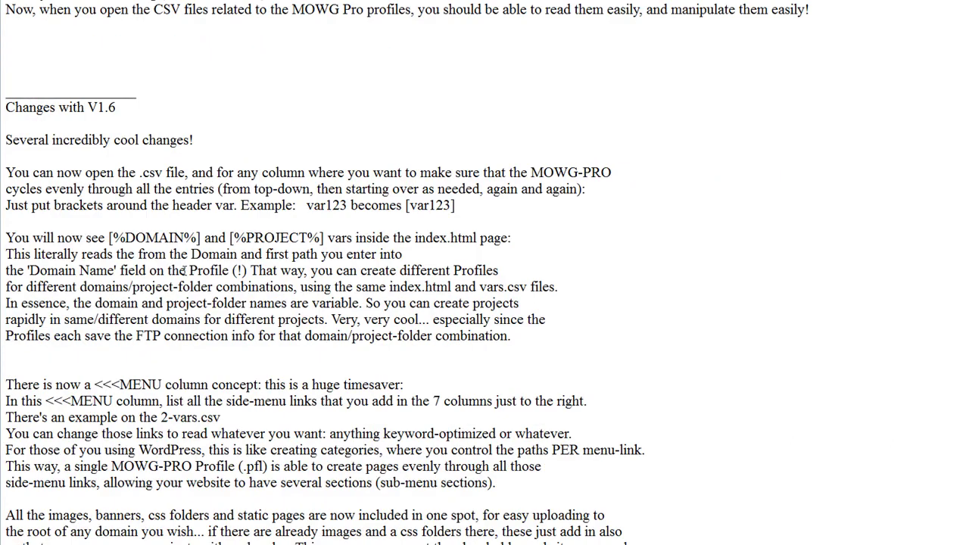
scroll(183, 271, "up", 3)
left_click_drag(116, 254, 5, 256)
scroll(245, 267, "down", 3)
scroll(244, 267, "up", 6)
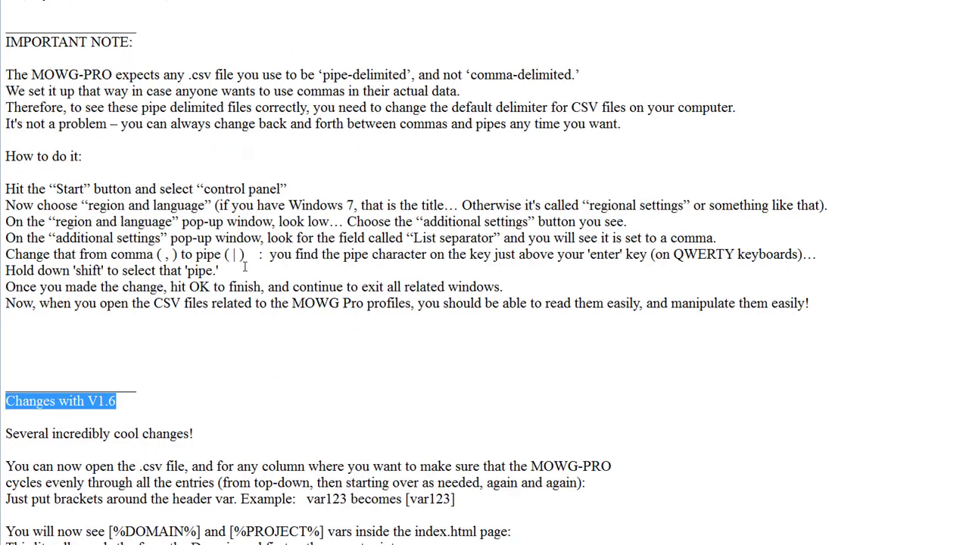
scroll(244, 267, "down", 15)
scroll(244, 268, "down", 13)
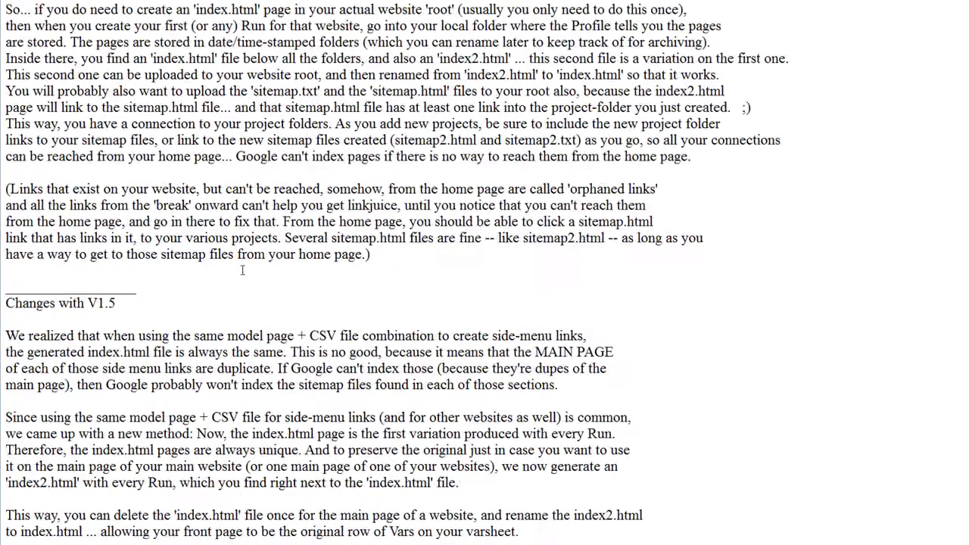
left_click_drag(132, 161, 5, 156)
left_click(753, 253)
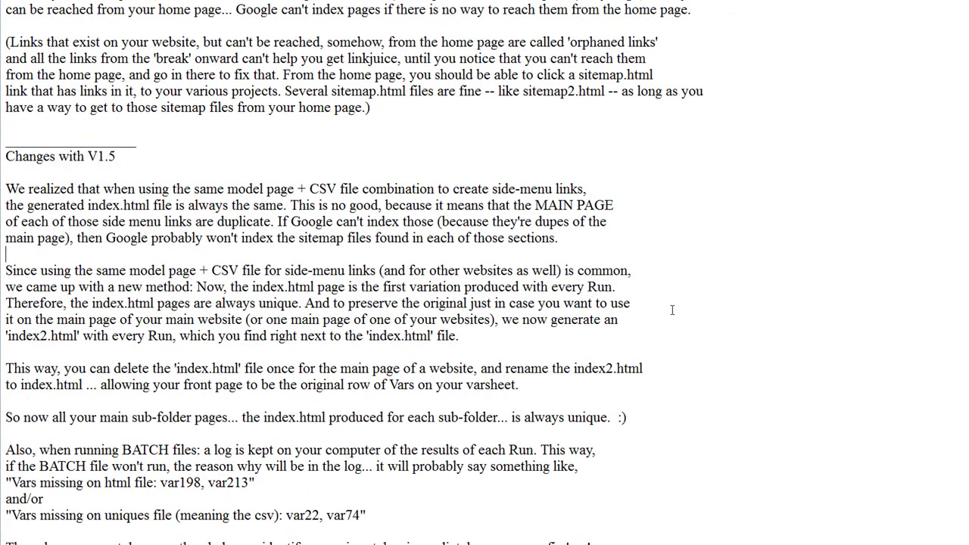
scroll(673, 309, "down", 10)
scroll(674, 311, "down", 20)
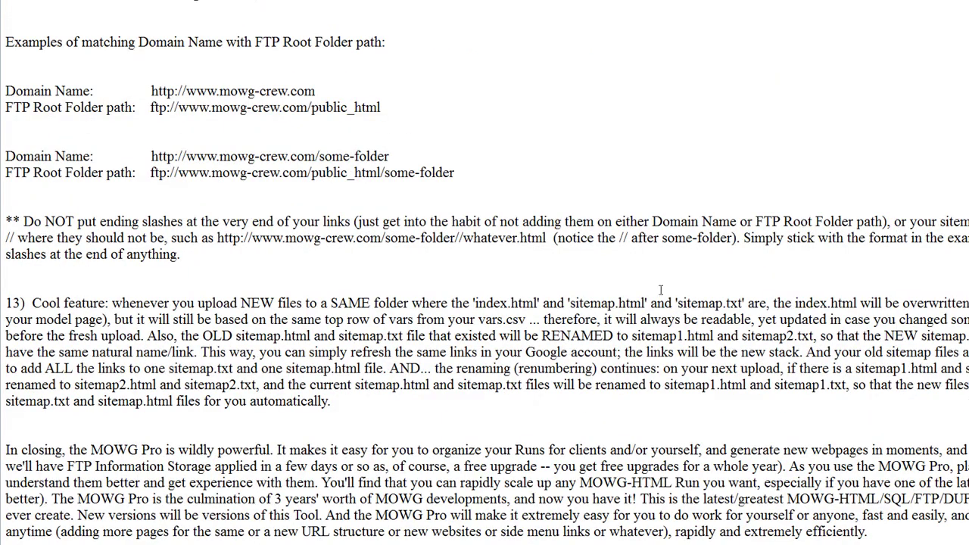
left_click_drag(186, 43, 264, 39)
left_click_drag(492, 175, 4, 41)
left_click(563, 57)
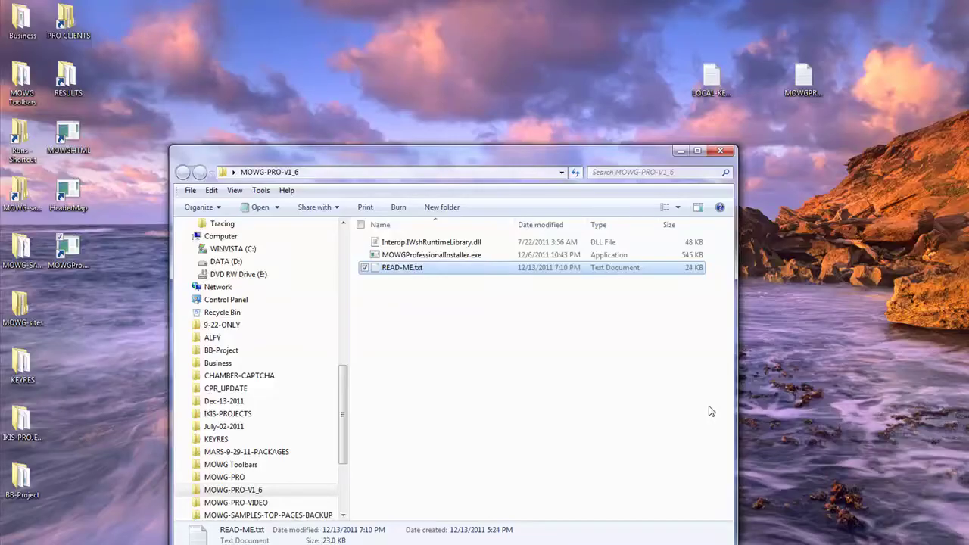
Move the old MOWG zip and folder aside and extract Placeholder-Website.zip onto the desktop
left_click(640, 407)
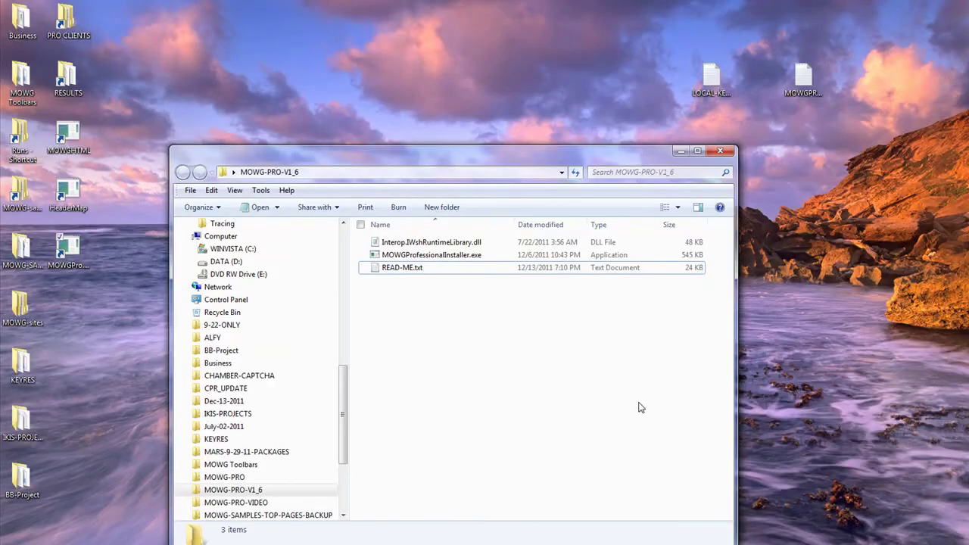
left_click(720, 152)
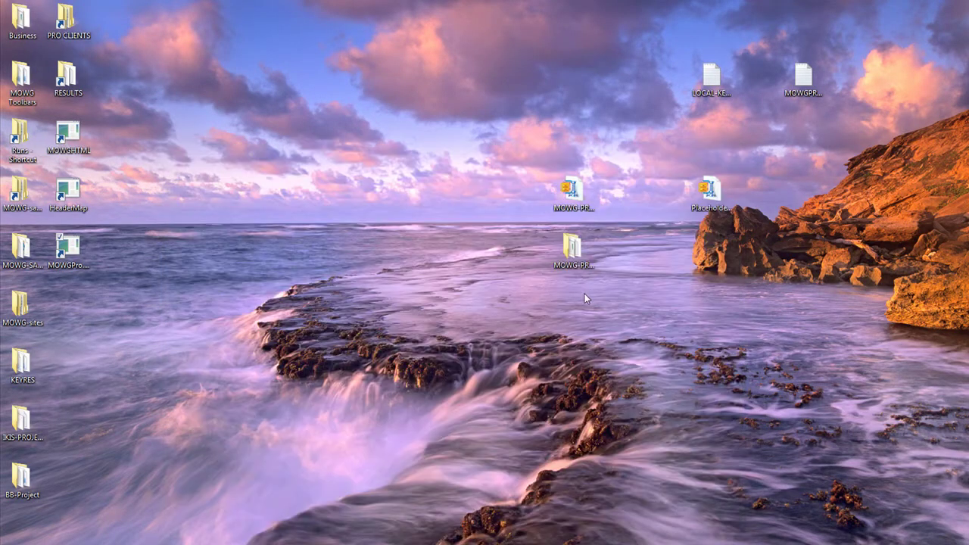
left_click(569, 217)
left_click(583, 241, "ctrl")
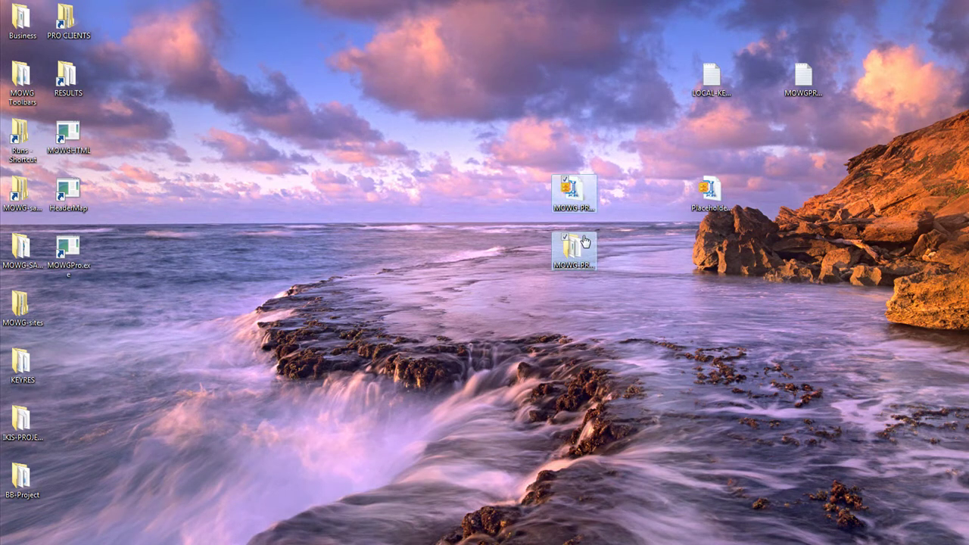
left_click_drag(573, 193, 22, 19)
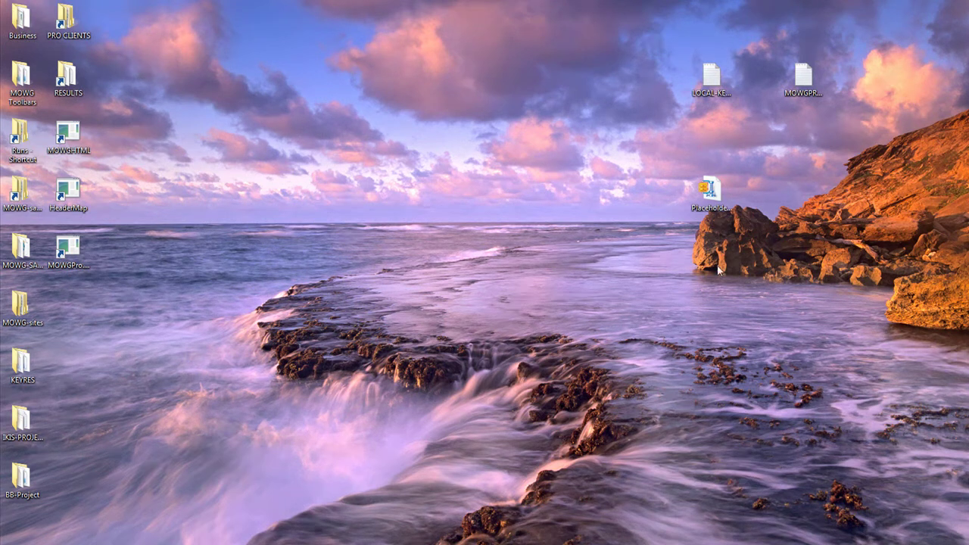
right_click(712, 195)
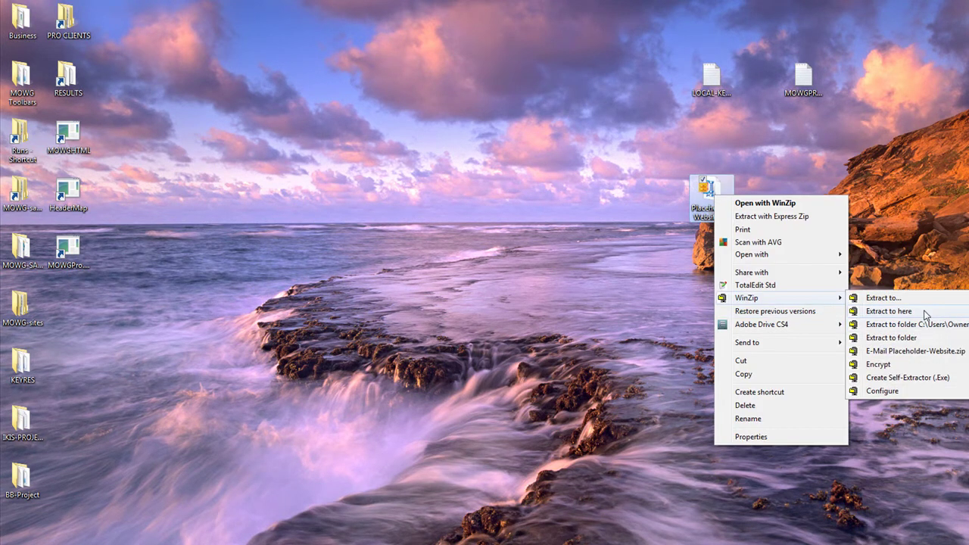
left_click(927, 310)
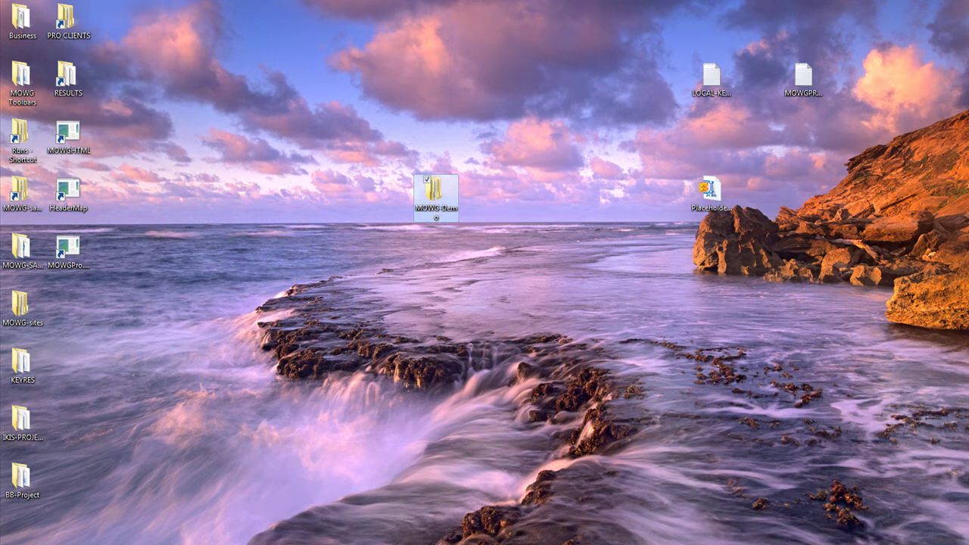
Open the WINVISTA (C:) drive from Computer and move the MOWG-Demo folder onto it
key("super")
left_click(186, 360)
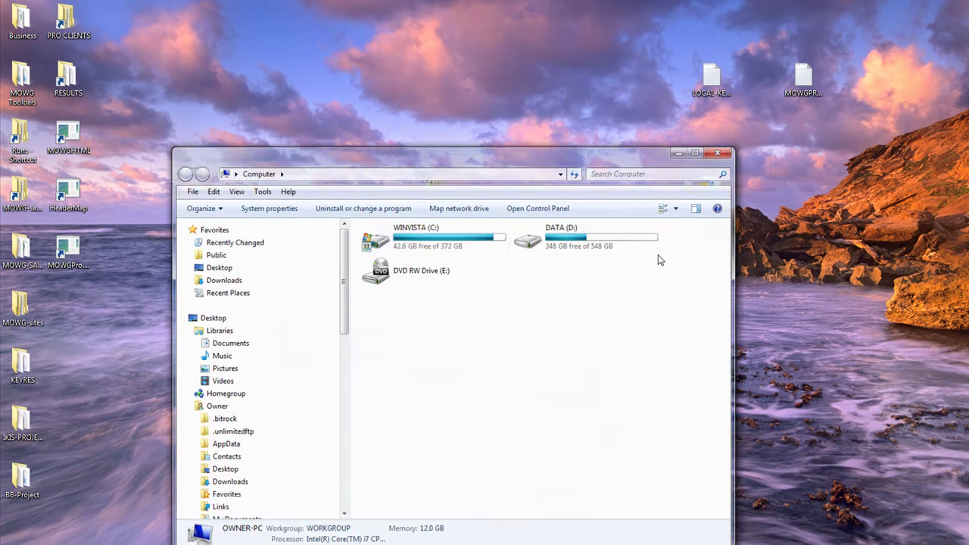
left_click_drag(495, 159, 849, 23)
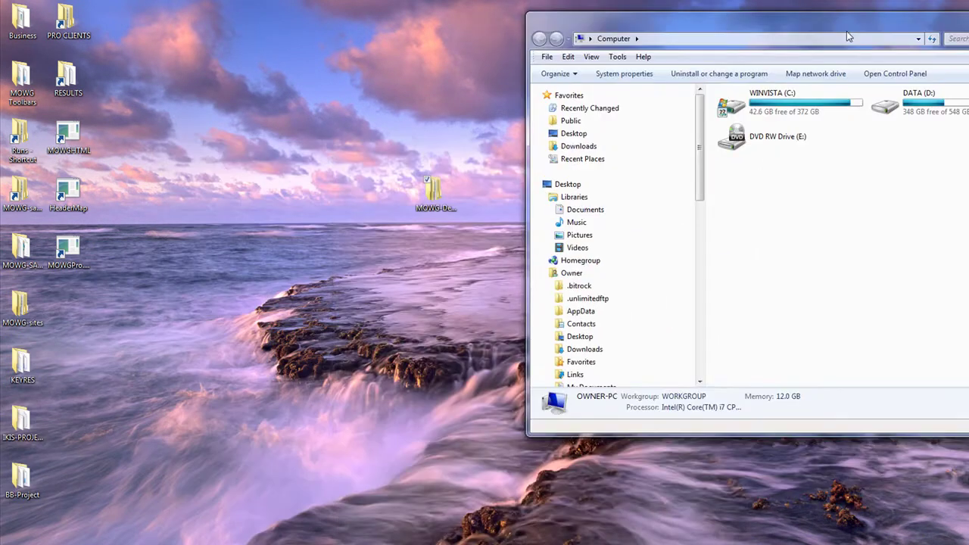
double_click(855, 97)
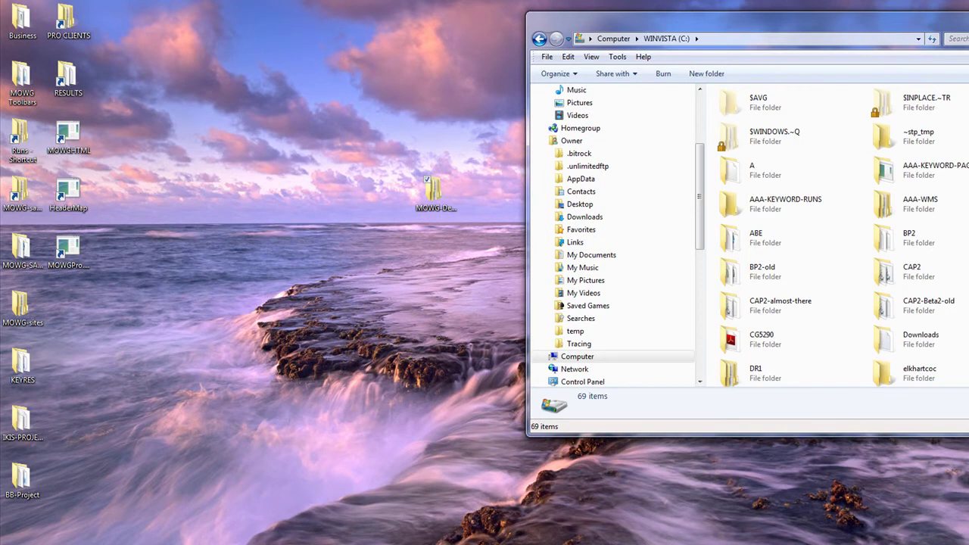
left_click_drag(433, 191, 818, 250)
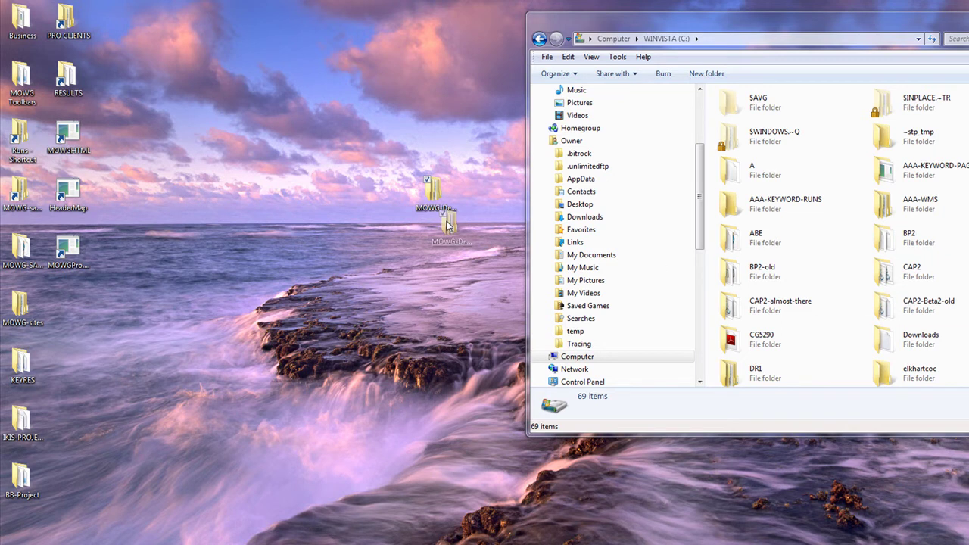
left_click_drag(433, 191, 435, 248)
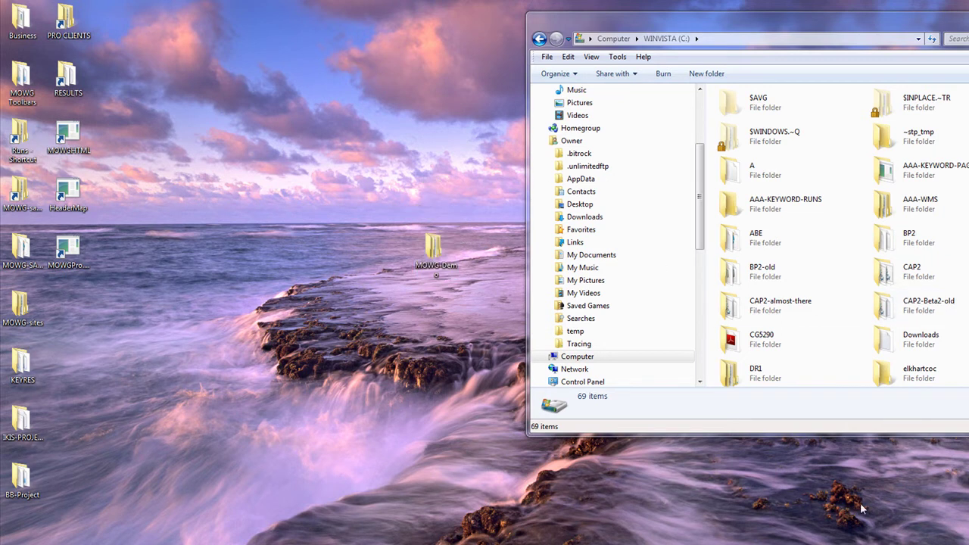
left_click_drag(836, 434, 836, 536)
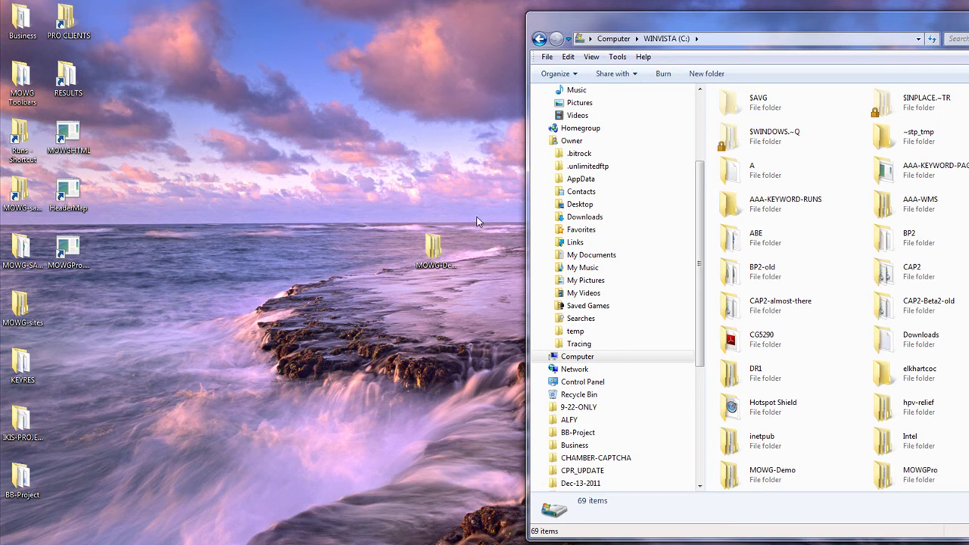
Open C:\MOWG-Demo and then its V1 subfolder
double_click(433, 246)
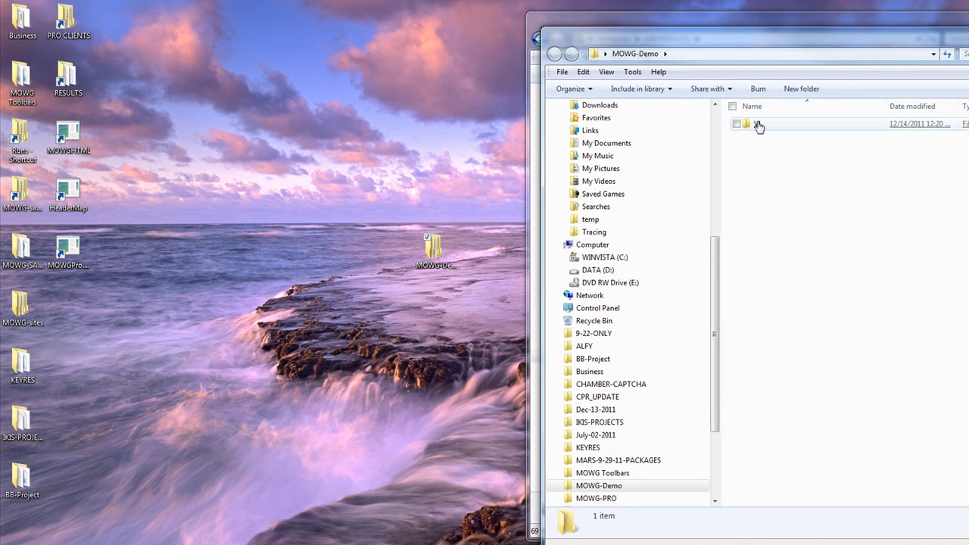
key("alt+F4")
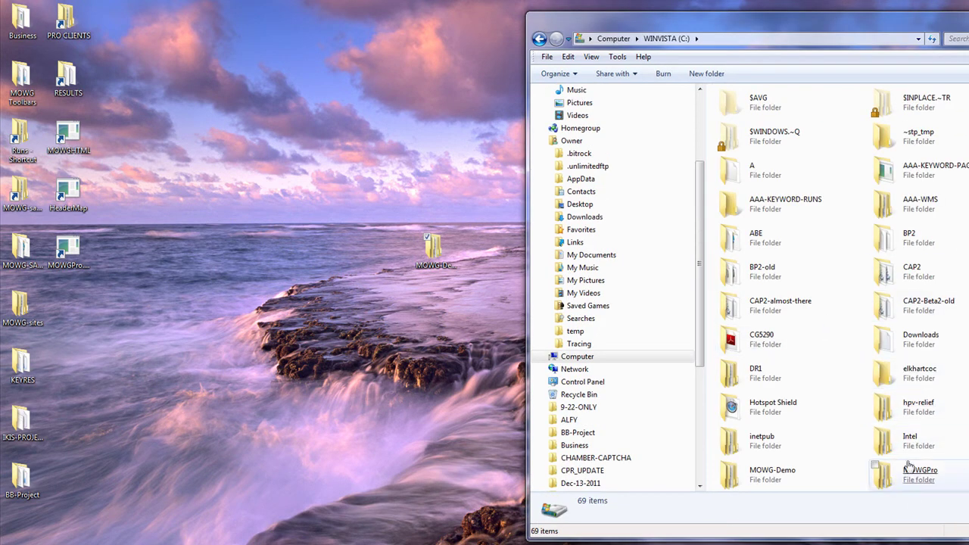
scroll(905, 287, "down", 3)
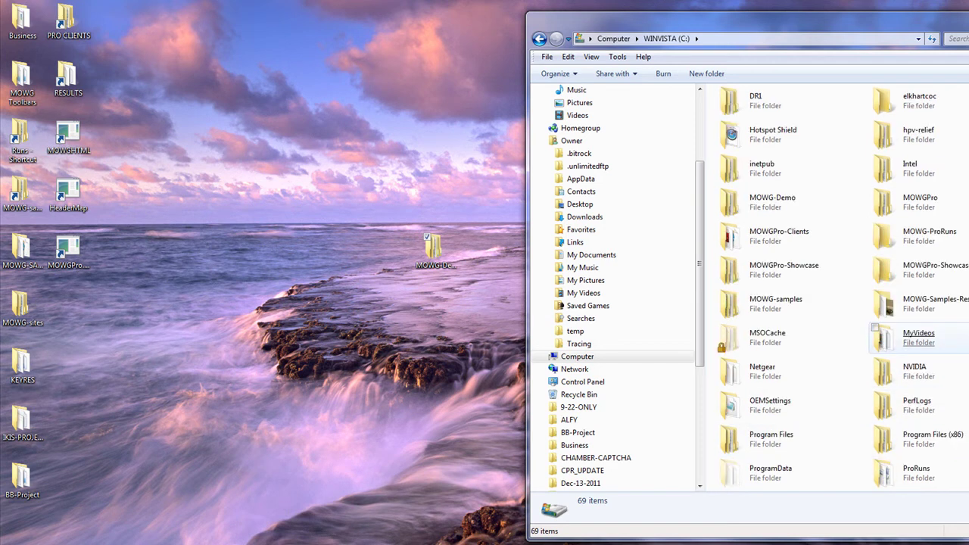
double_click(772, 200)
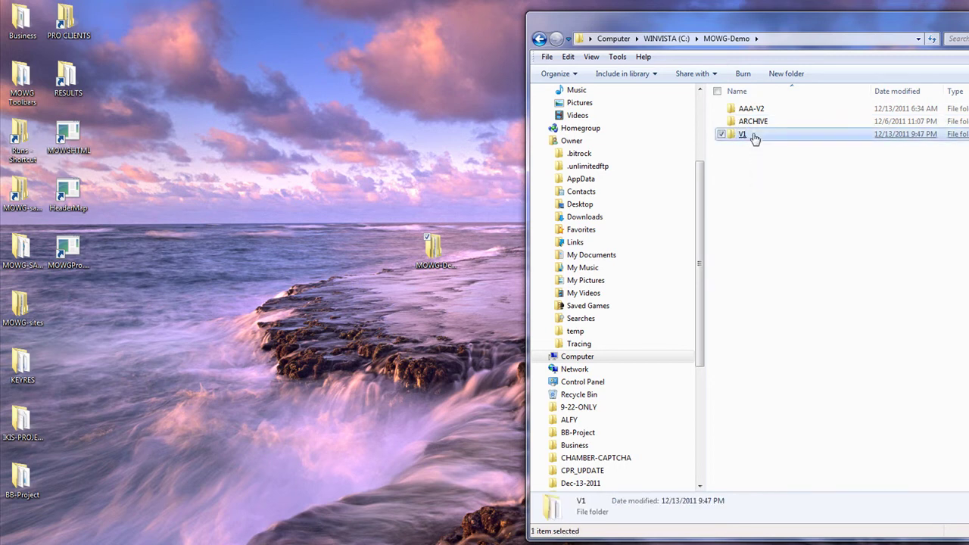
double_click(753, 136)
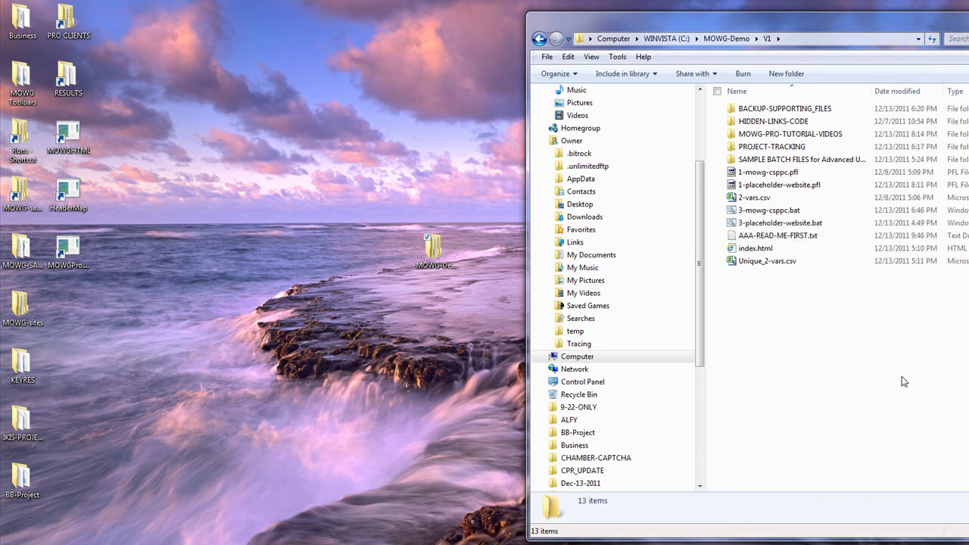
double_click(769, 237)
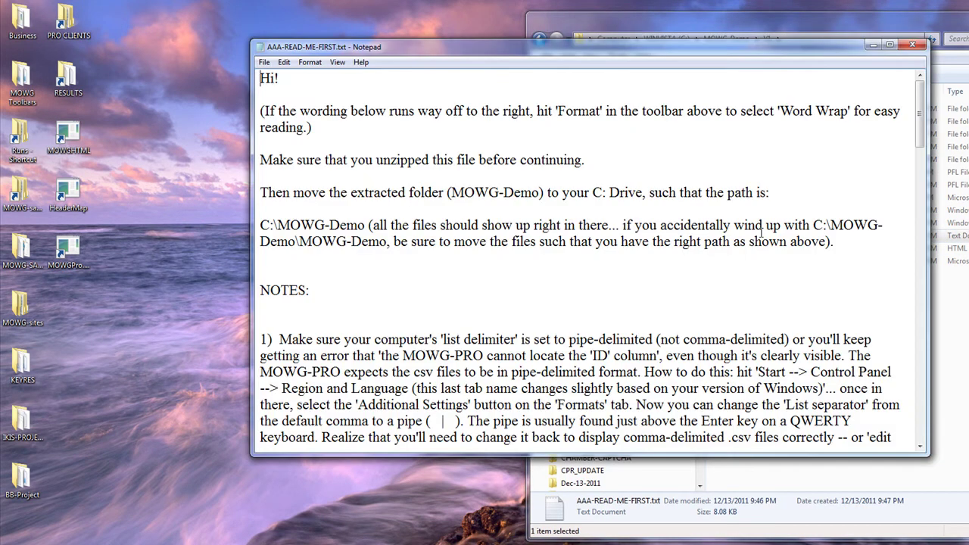
scroll(760, 231, "down", 20)
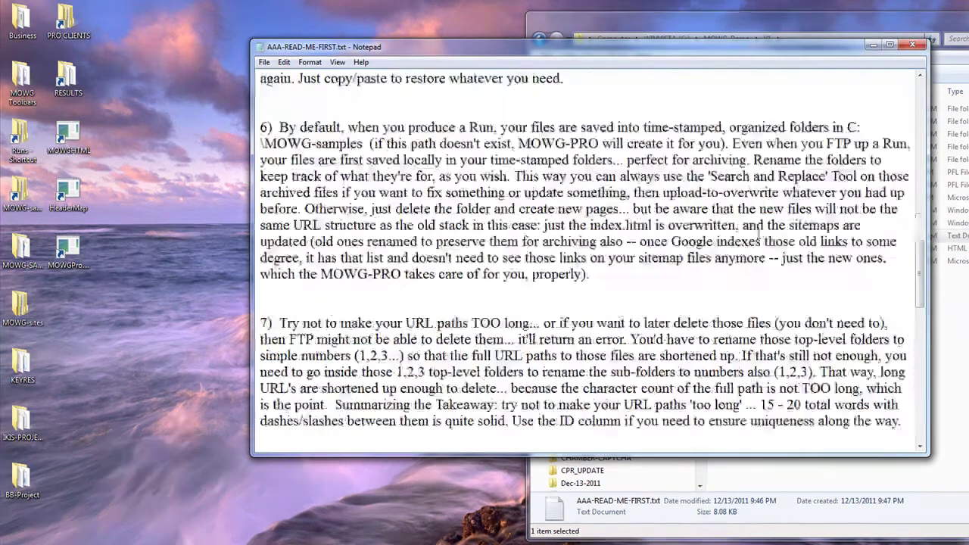
scroll(759, 235, "down", 14)
scroll(755, 241, "up", 12)
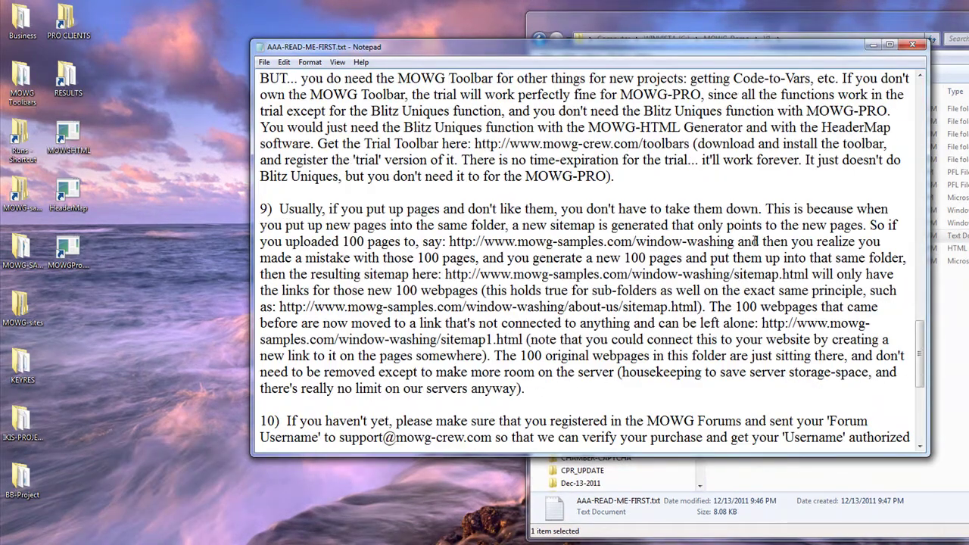
scroll(754, 241, "up", 12)
scroll(755, 241, "up", 3)
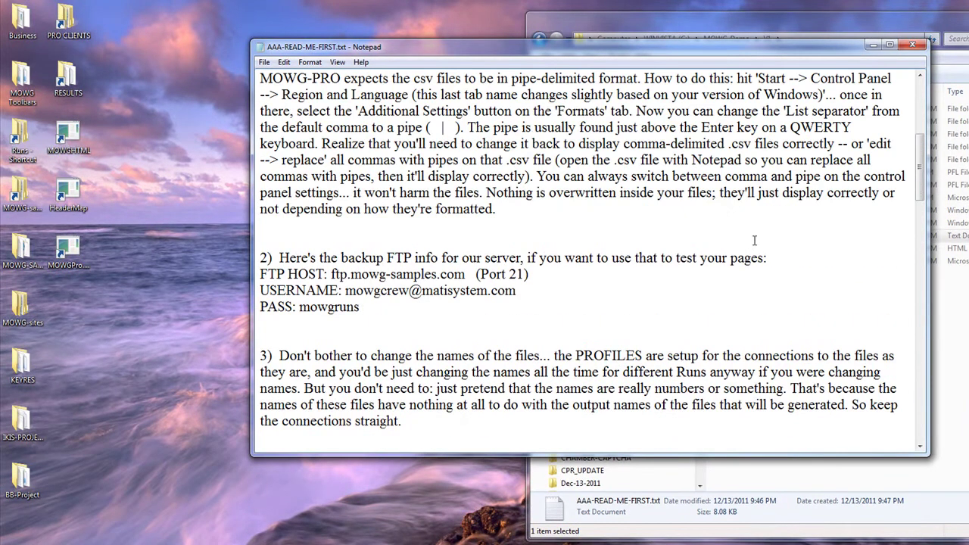
left_click(911, 47)
Delete the desktop MOWG-Demo copy and go up to the C:\MOWG-Demo folder
right_click(439, 248)
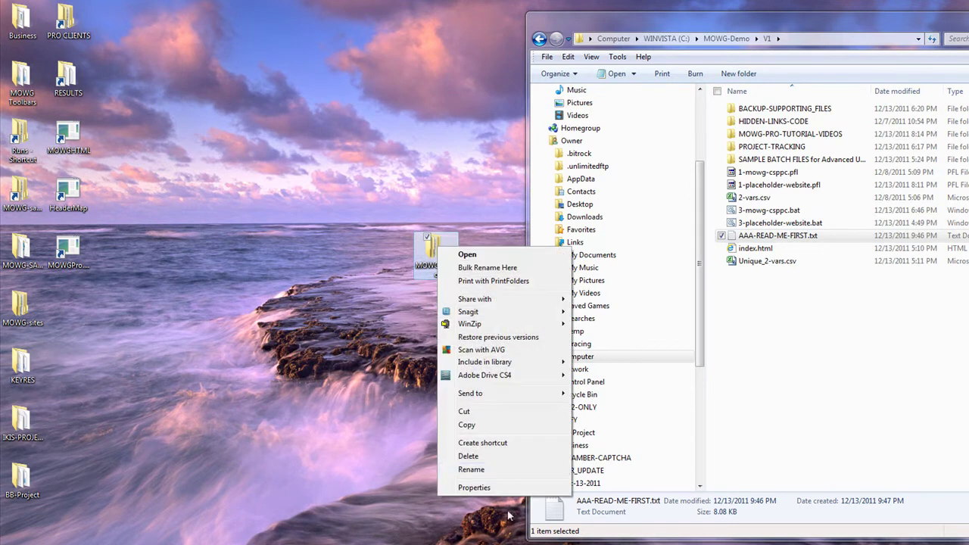
left_click(502, 458)
left_click(625, 305)
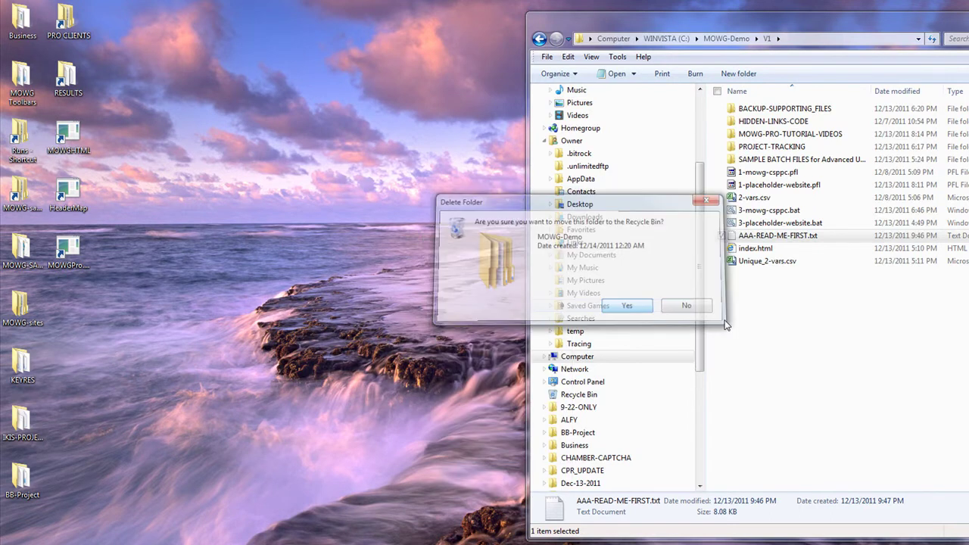
left_click(727, 39)
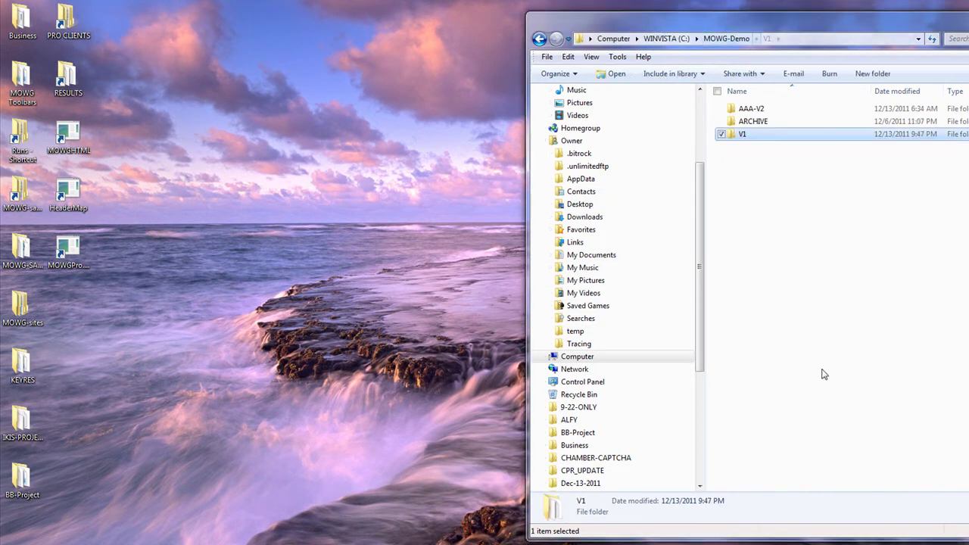
left_click(787, 38)
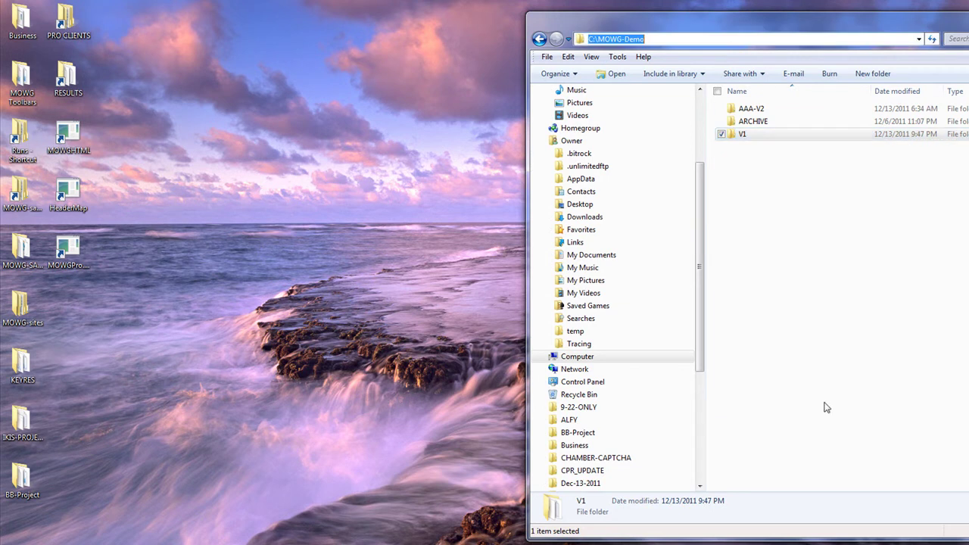
left_click(799, 237)
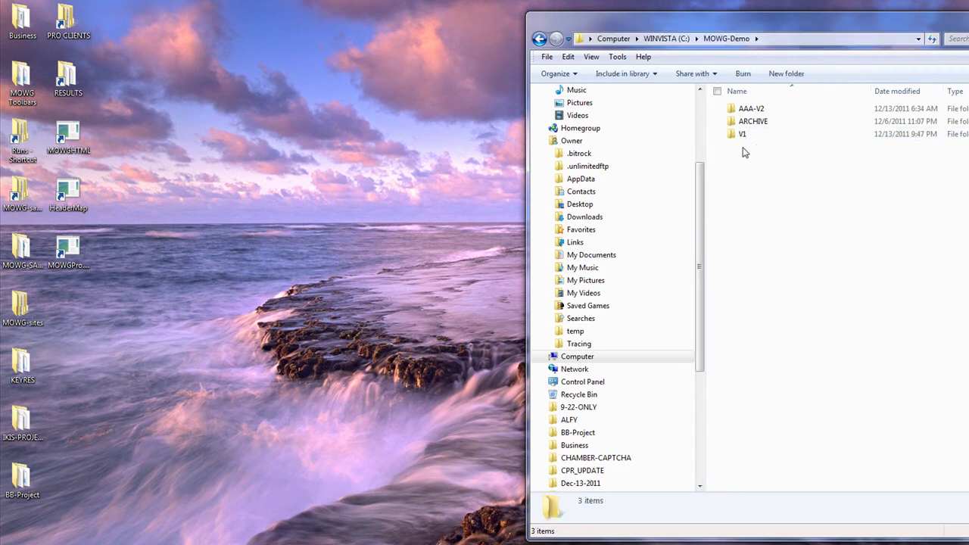
Create a desktop shortcut to the V1 folder and place it near the top centre
right_click(743, 137)
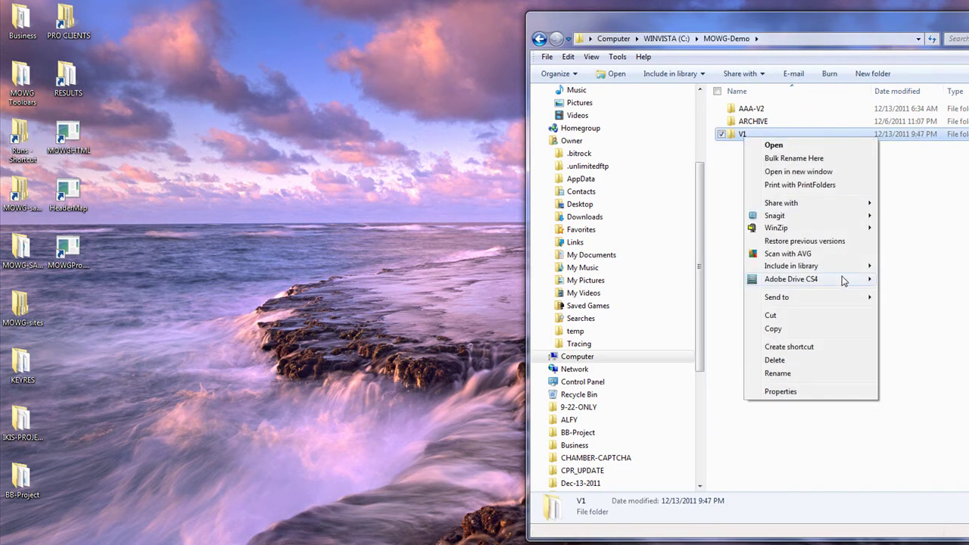
mouse_move(848, 300)
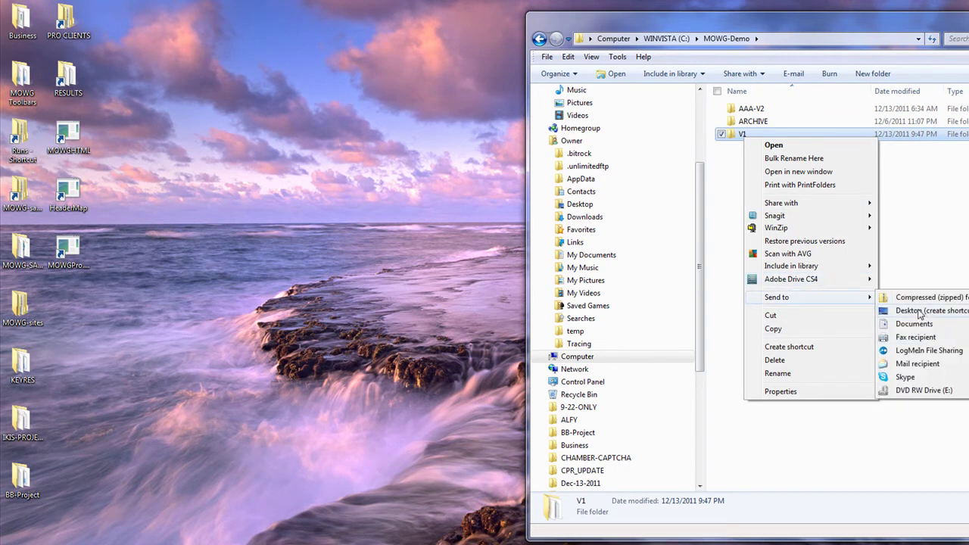
left_click(919, 312)
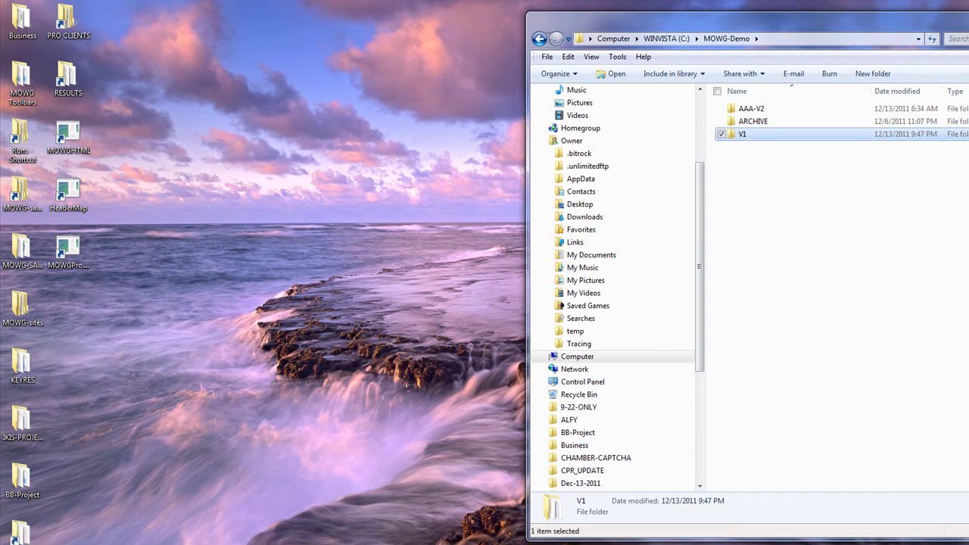
key("super+d")
left_click_drag(21, 531, 485, 131)
Rename 'V1 - Shortcut' to 'V1' and close the V1 folder window
right_click(482, 137)
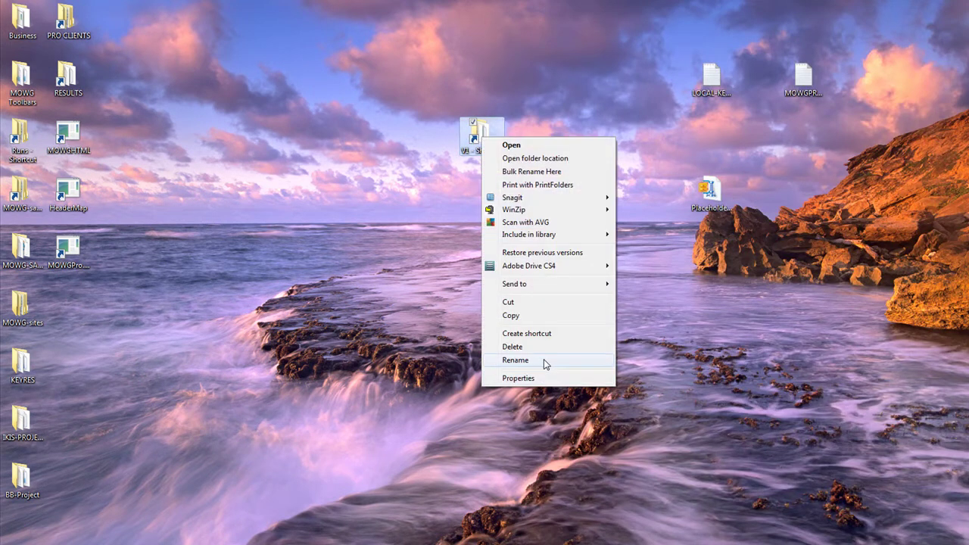
left_click(514, 360)
key("Home")
key("ctrl+Right")
key("shift+End")
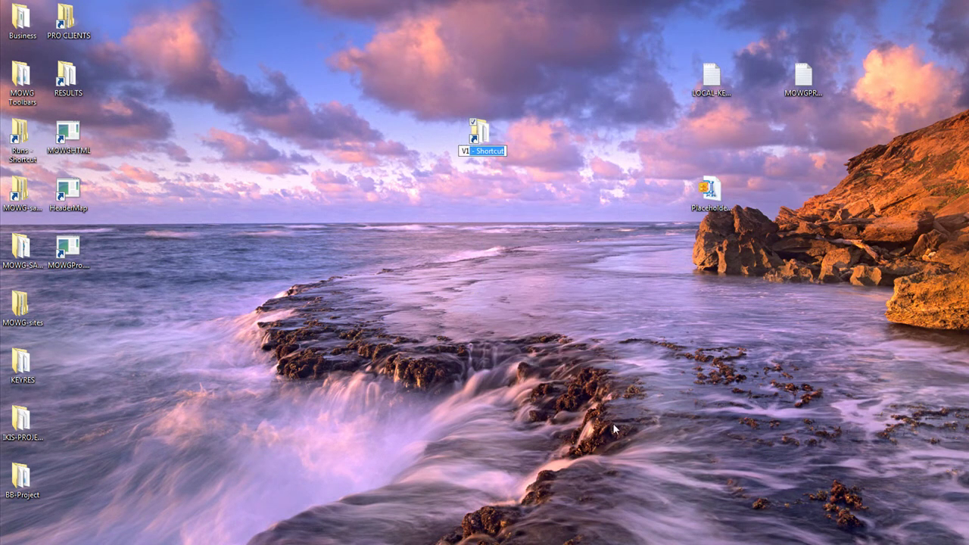
key("Delete")
key("Return")
key("Return")
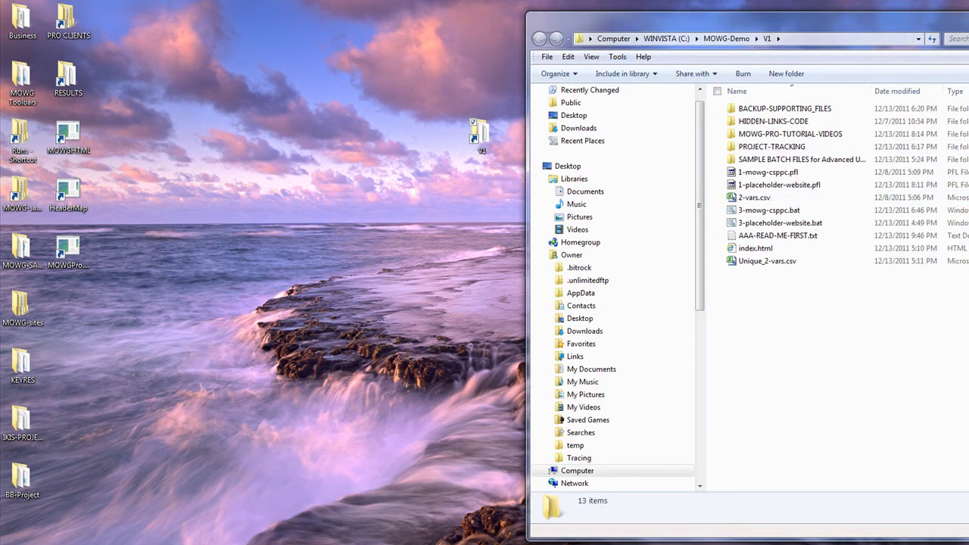
key("alt+F4")
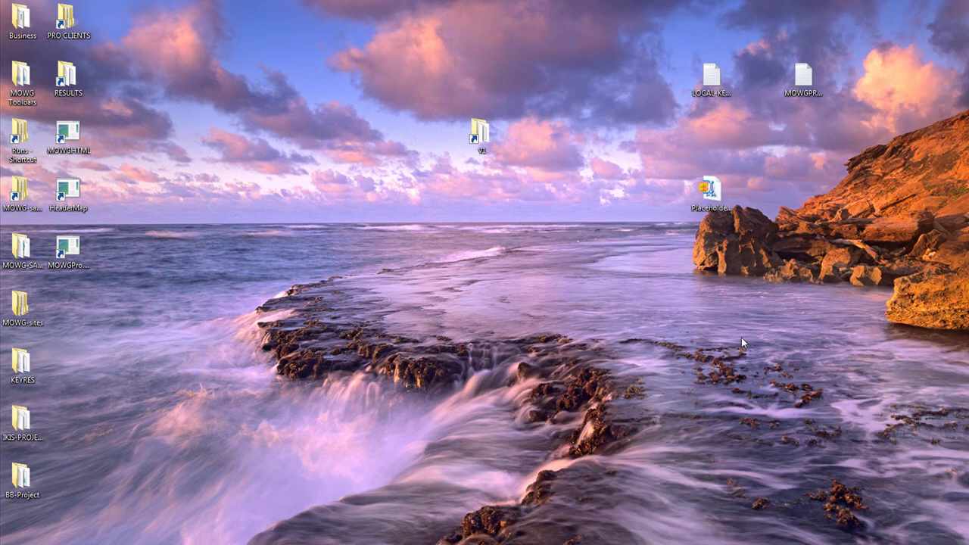
Delete the Placeholder folder and LOCAL-KEY.txt, then move the tutorial file beside V1
right_click(715, 197)
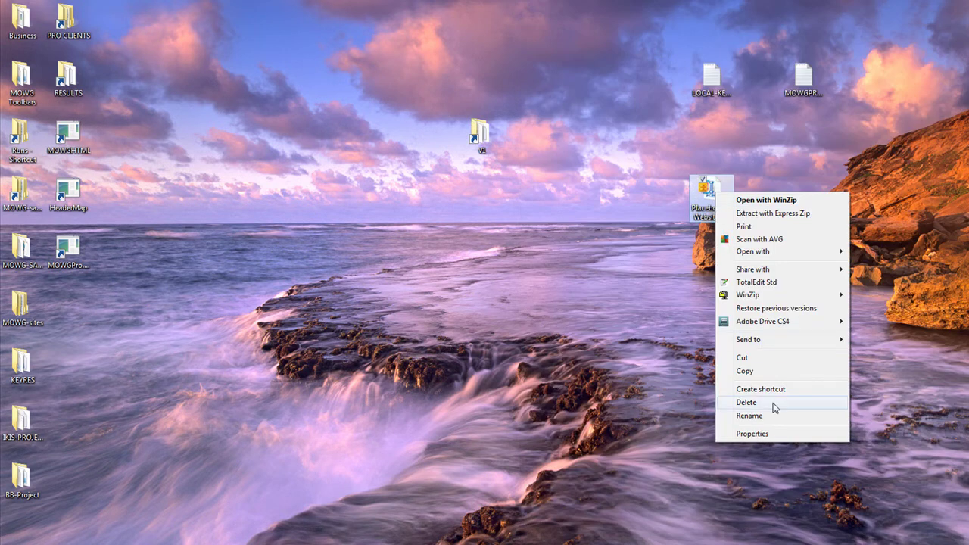
left_click(779, 403)
left_click(629, 350)
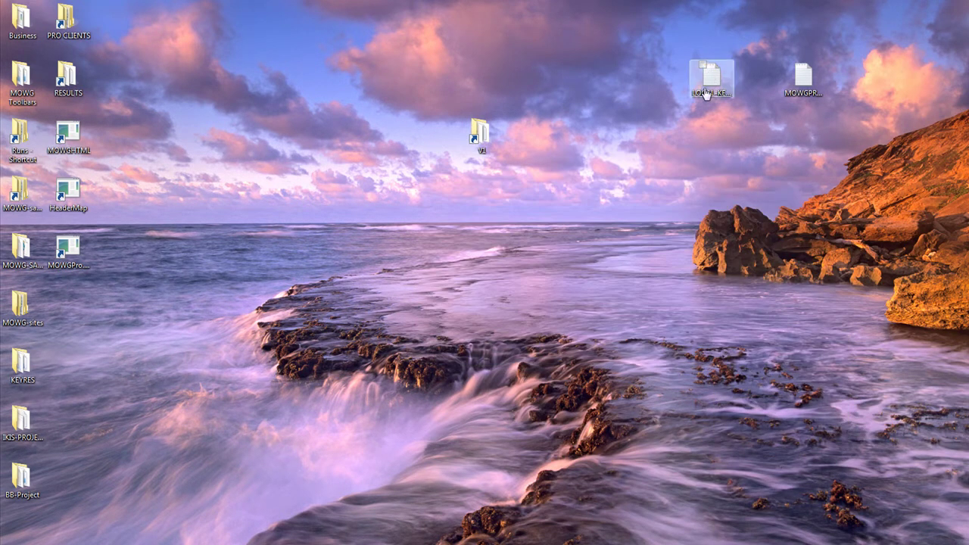
right_click(708, 77)
left_click(738, 313)
key("Return")
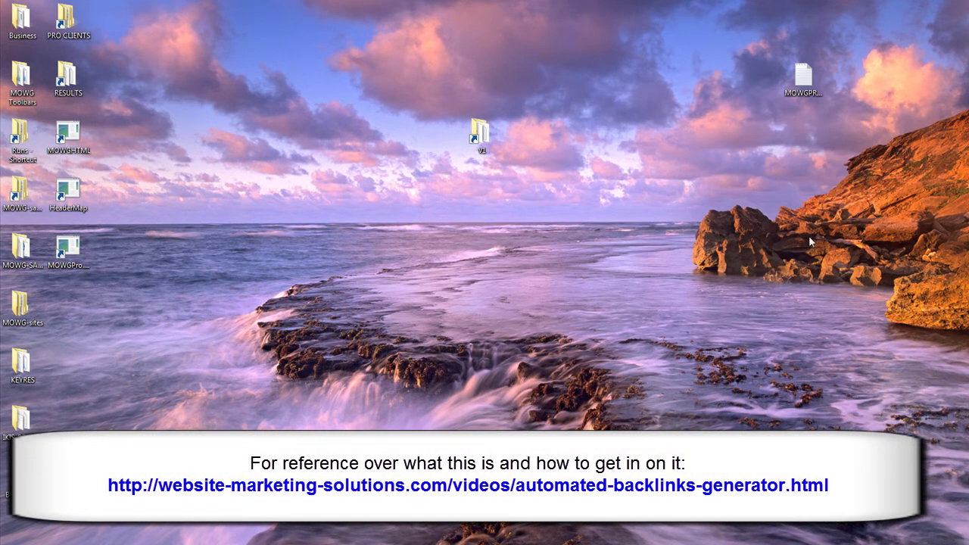
left_click_drag(802, 75, 603, 134)
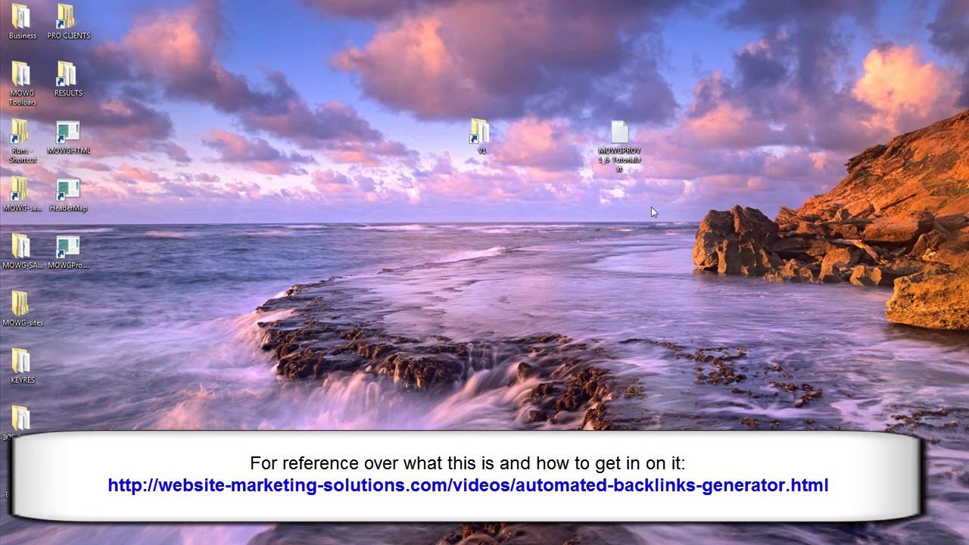
Open MOWGPROV1_6-Tutorial.txt in Notepad and look over the four affiliate page URLs
left_click(619, 137)
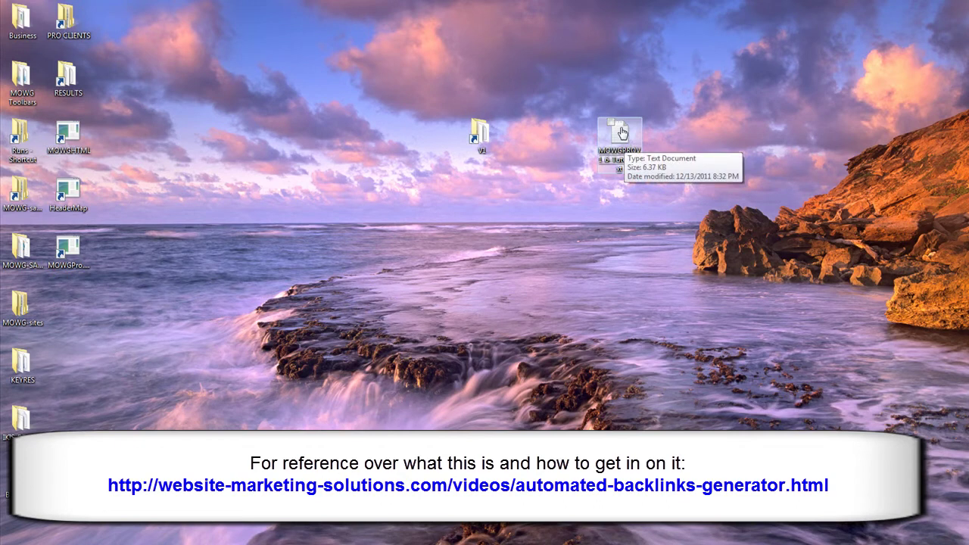
left_click_drag(619, 133, 802, 74)
double_click(803, 74)
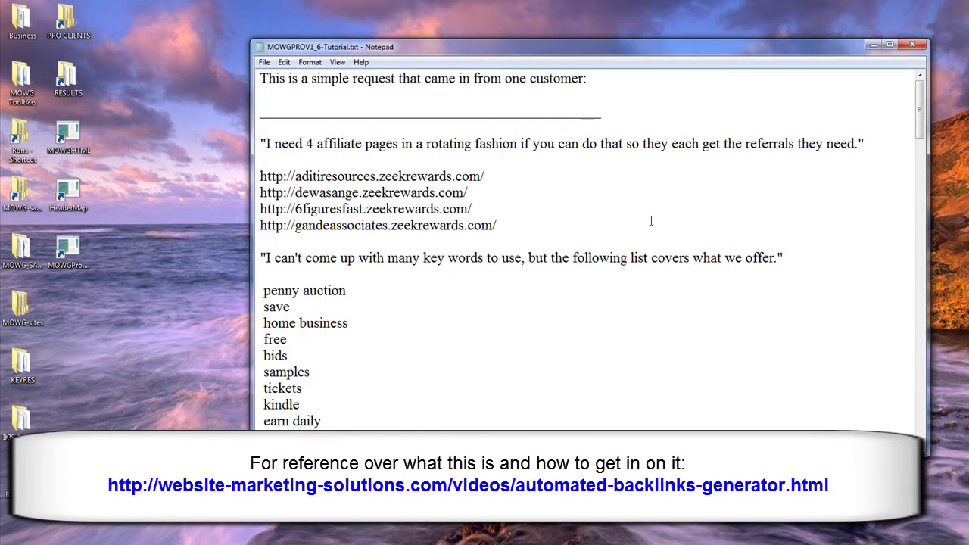
left_click_drag(525, 230, 259, 176)
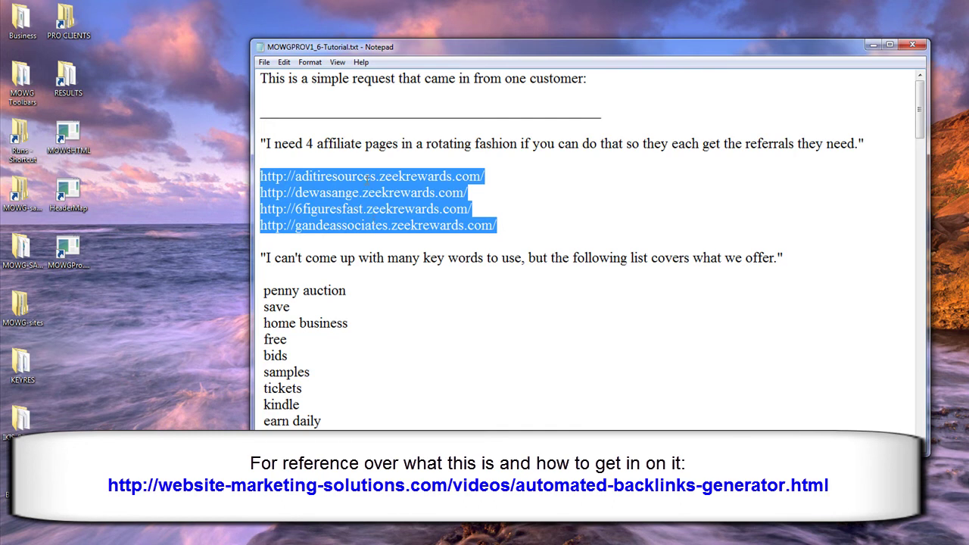
left_click(500, 175)
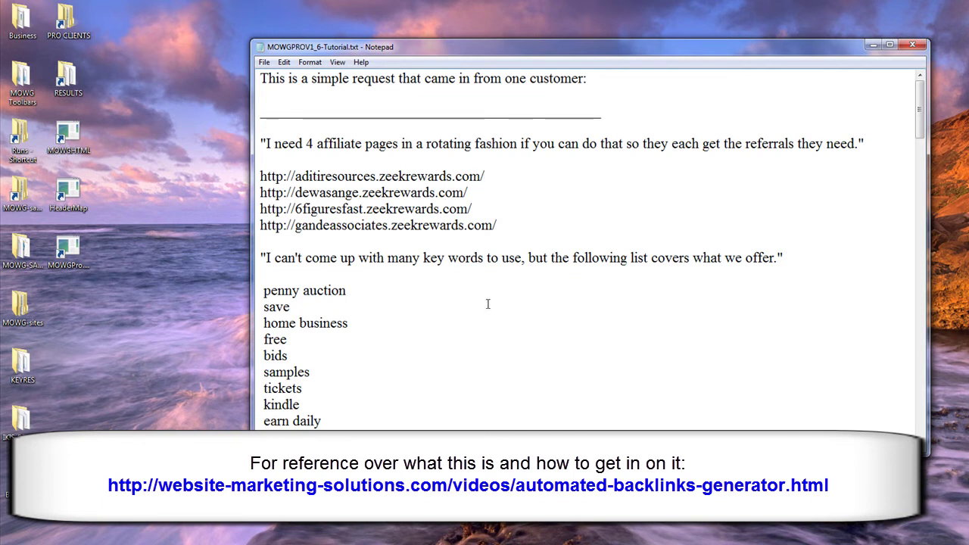
Scroll through the keyword list, highlighting 'tickets' and 'health and beauty'
scroll(493, 291, "down", 3)
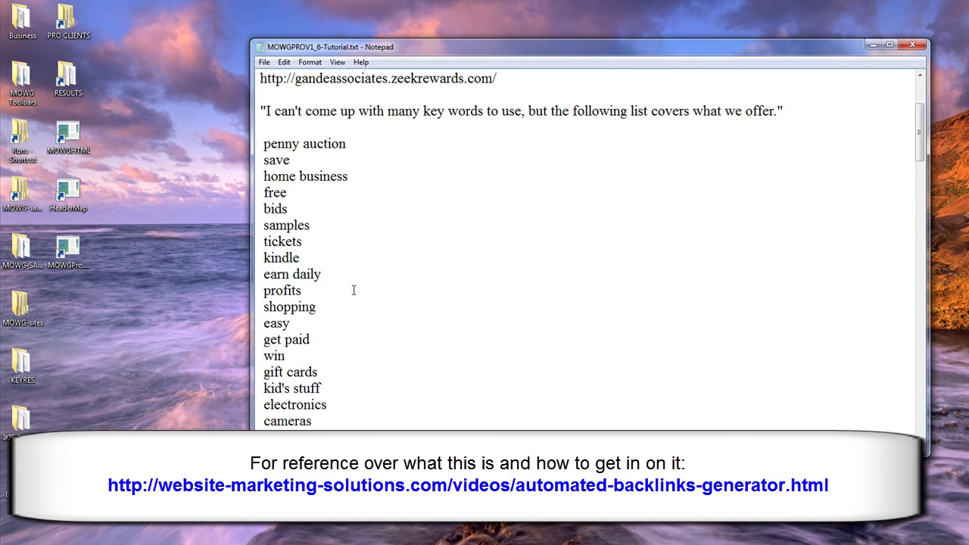
left_click_drag(310, 244, 264, 243)
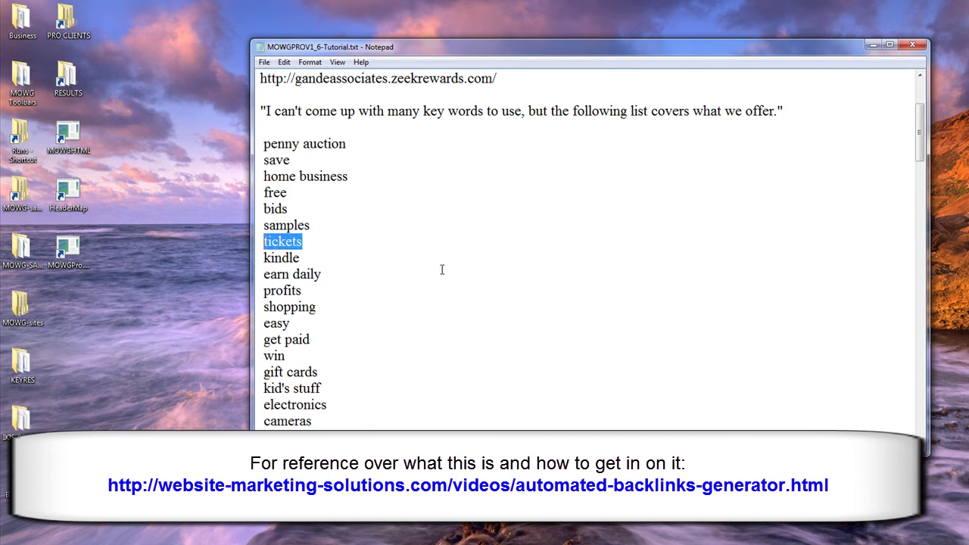
left_click(442, 261)
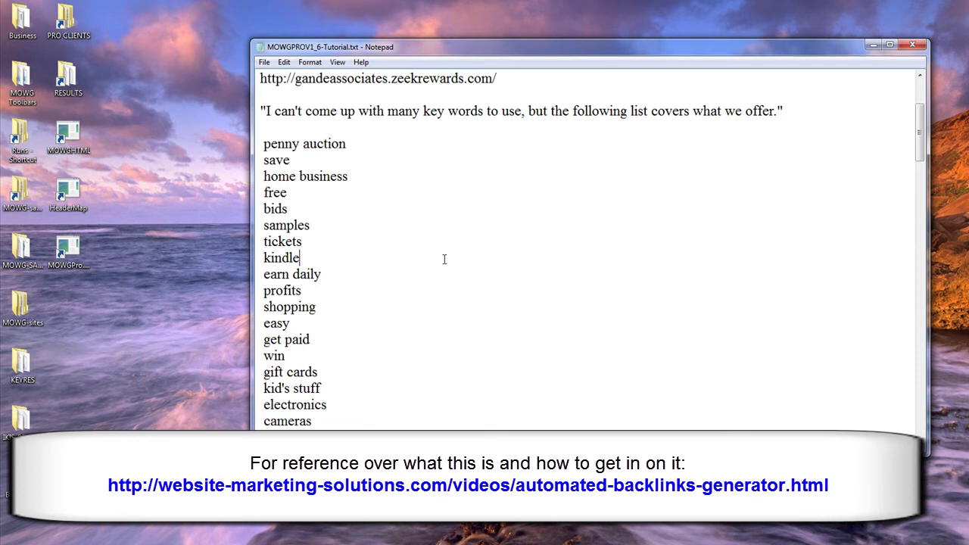
scroll(507, 290, "down", 3)
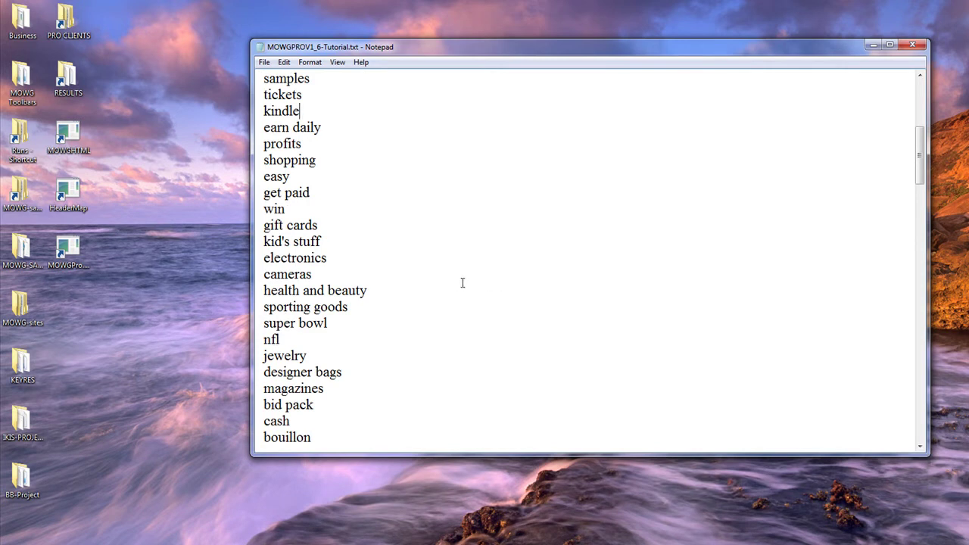
left_click(386, 290)
key("ctrl+shift+Left")
key("ctrl+shift+Left")
key("ctrl+shift+Left")
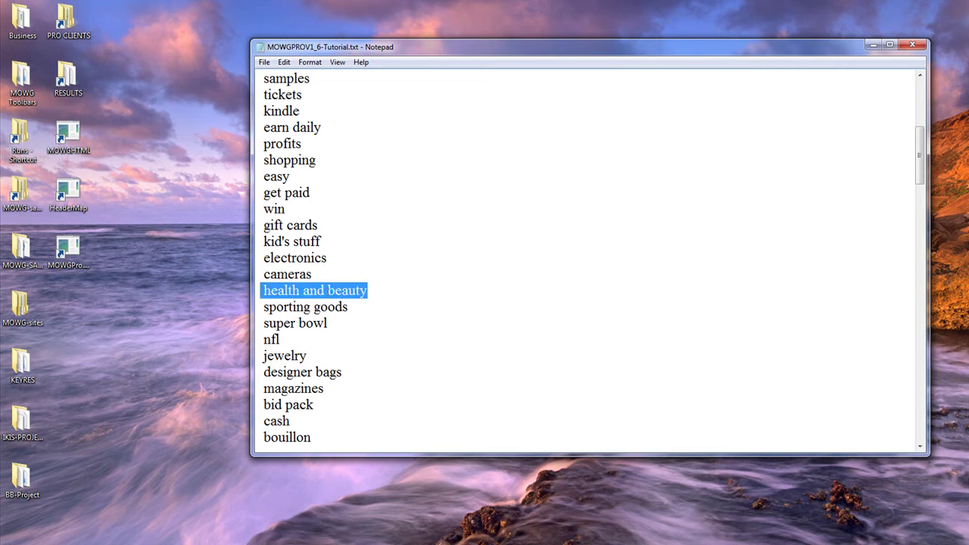
left_click_drag(392, 290, 264, 293)
left_click(435, 337)
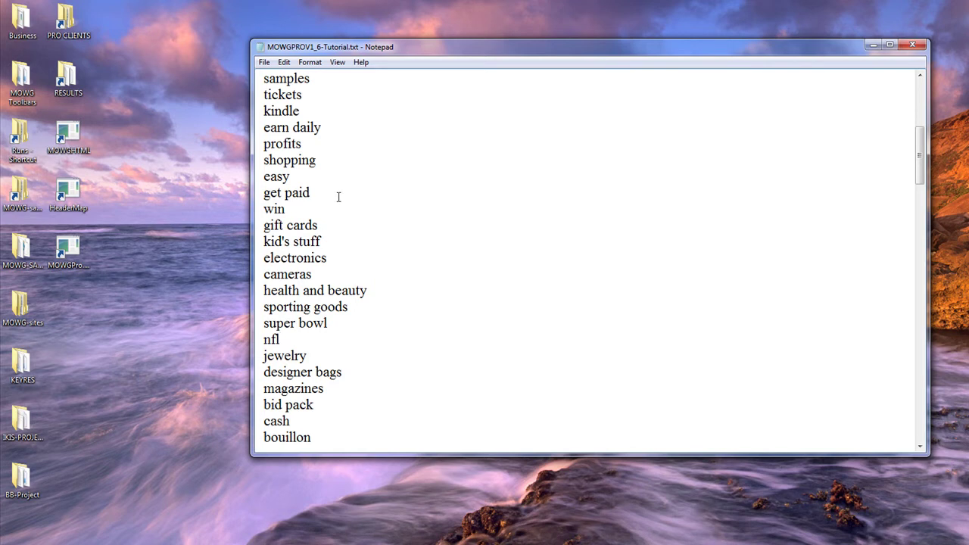
Copy the keyword 'get paid' to the clipboard
left_click_drag(330, 197, 261, 194)
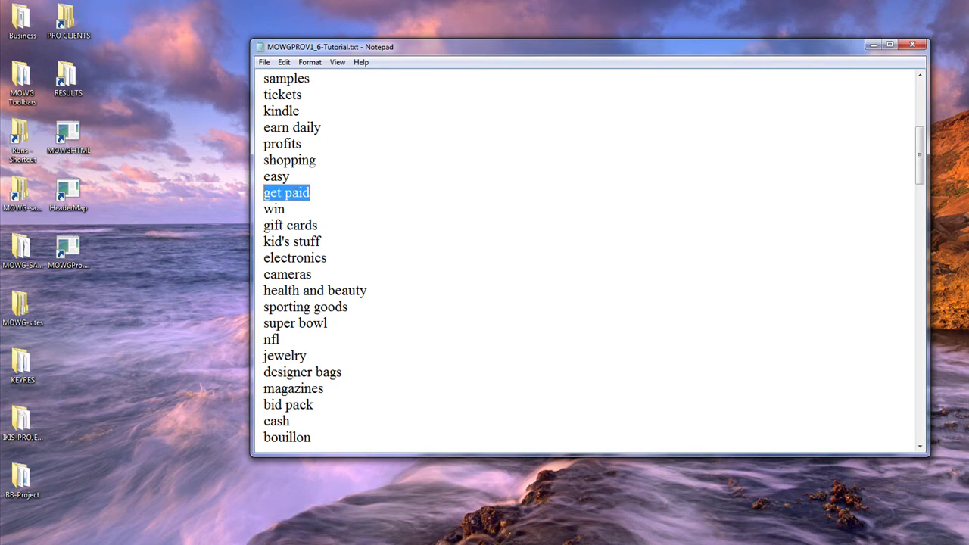
right_click(293, 190)
left_click(337, 229)
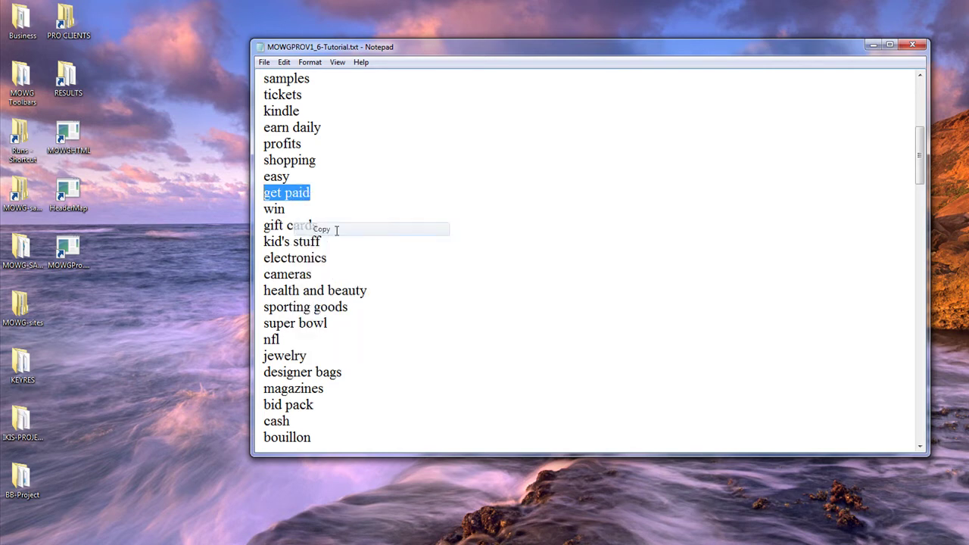
left_click(410, 247)
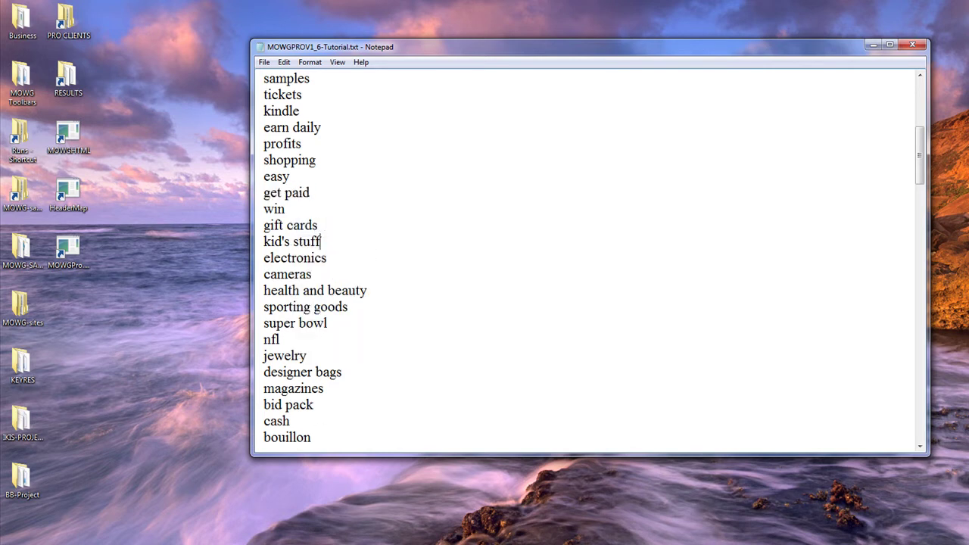
mouse_move(101, 542)
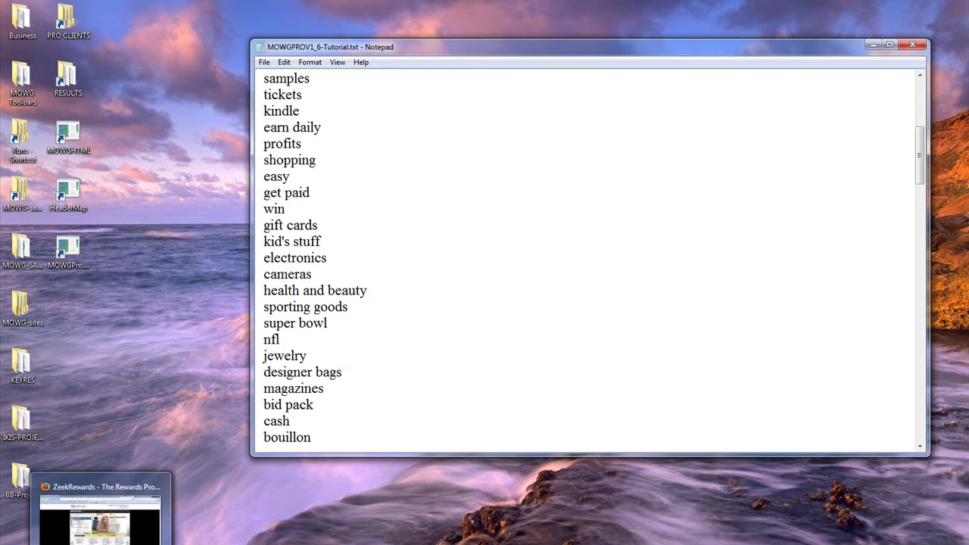
Switch to the browser and examine the site:zeekrewards.com search query
left_click(100, 519)
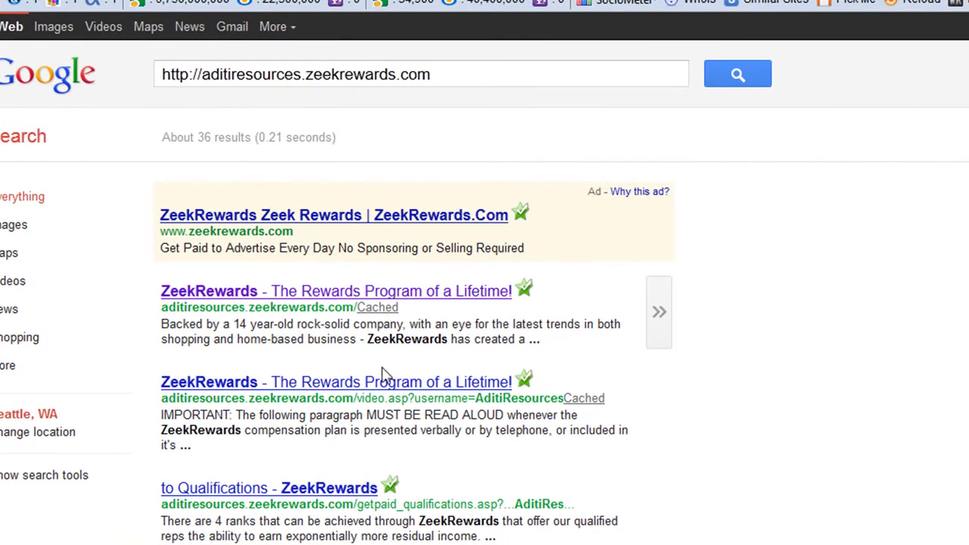
mouse_move(218, 305)
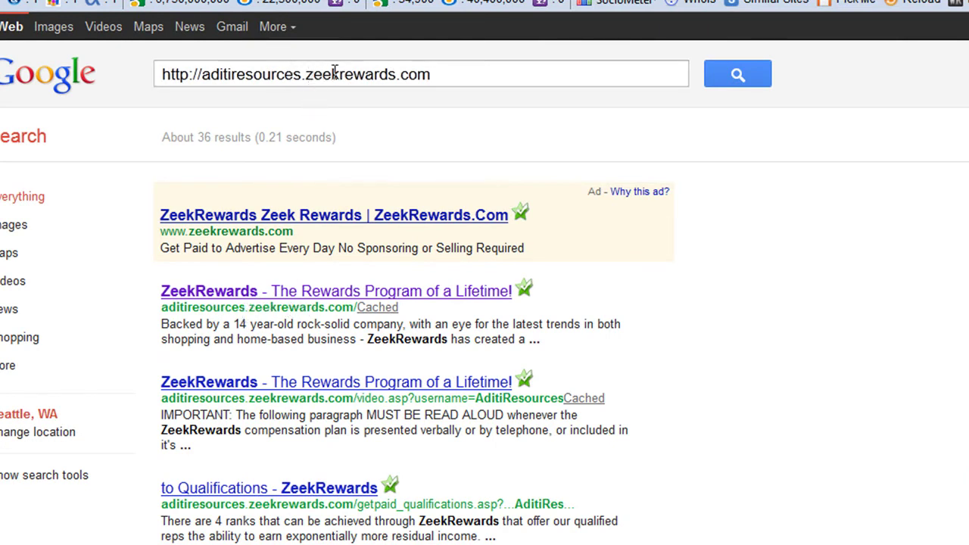
left_click_drag(438, 72, 305, 74)
left_click_drag(452, 76, 305, 71)
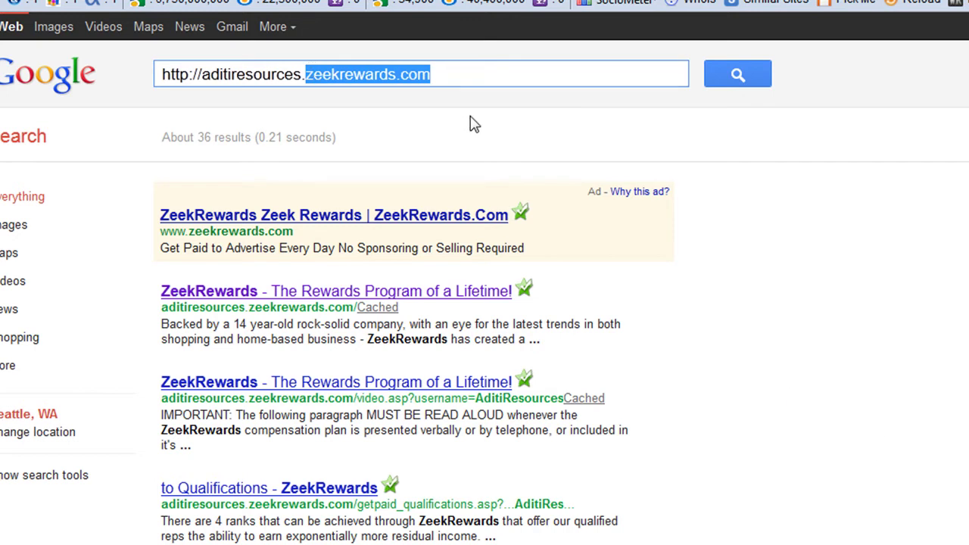
left_click_drag(492, 80, 151, 65)
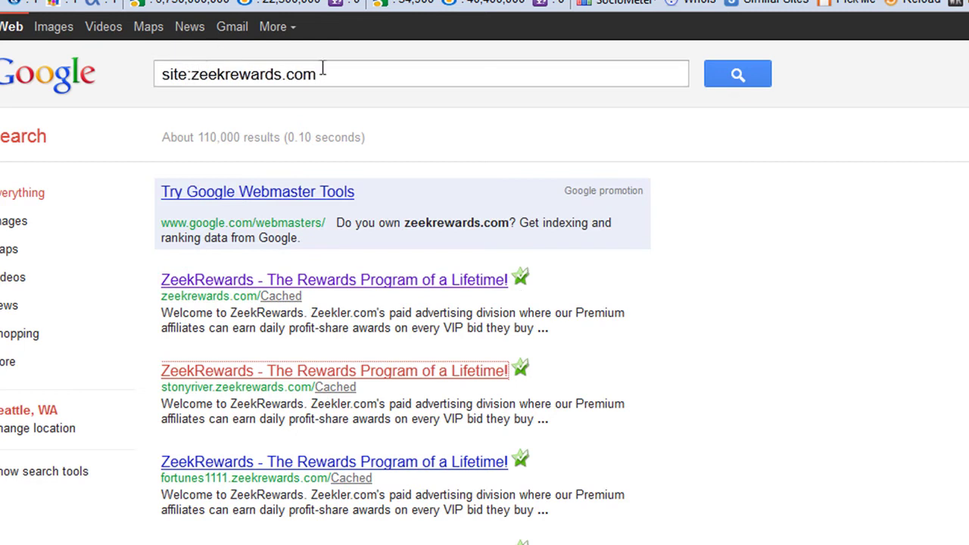
triple_click(322, 68)
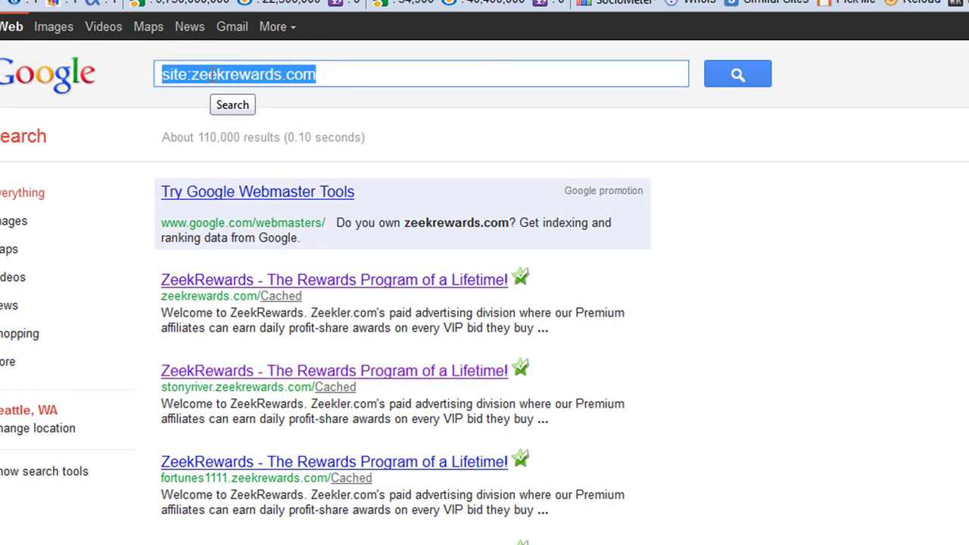
left_click(484, 303)
Scroll down the search results, then bring up the zeekrewards.com home page tab
scroll(485, 302, "down", 2)
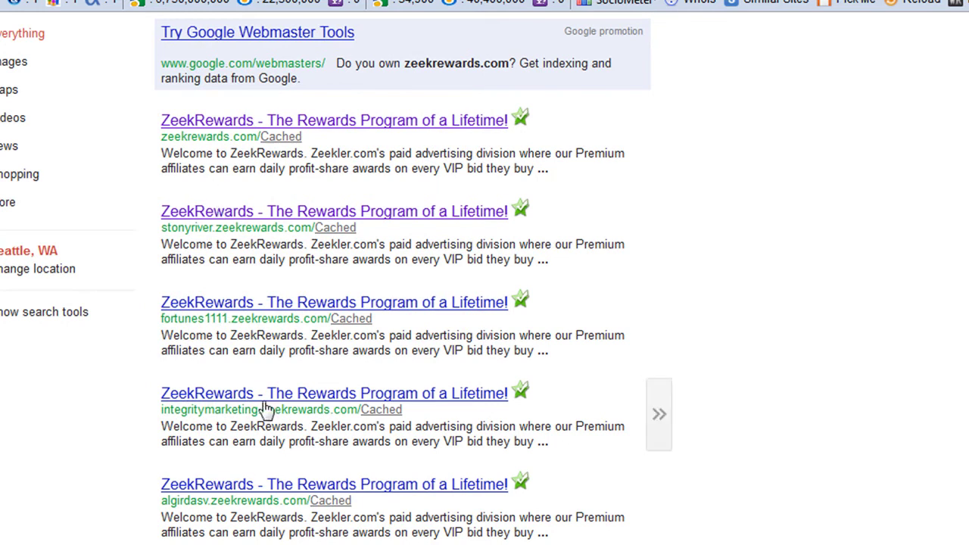
scroll(211, 506, "down", 2)
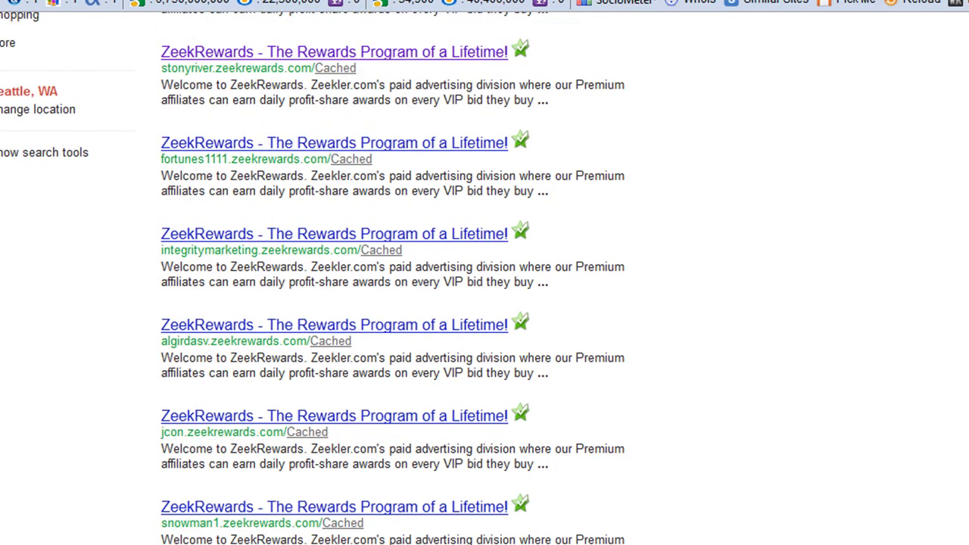
scroll(336, 278, "down", 2)
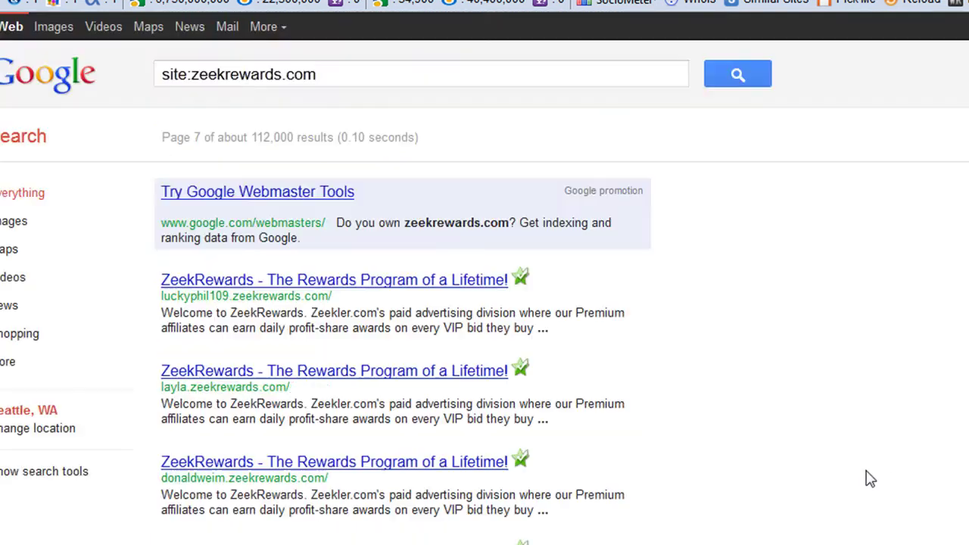
scroll(909, 499, "down", 2)
scroll(909, 500, "down", 2)
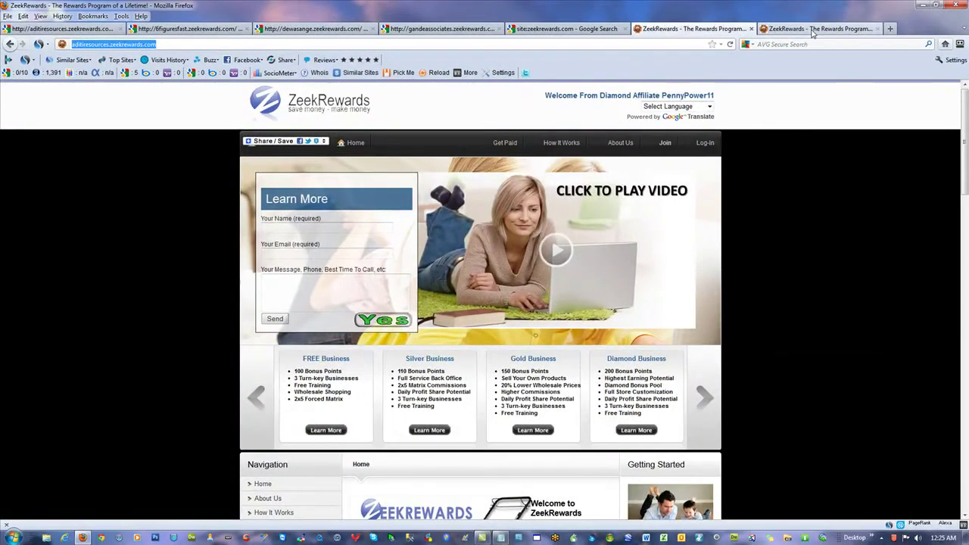
left_click(812, 32)
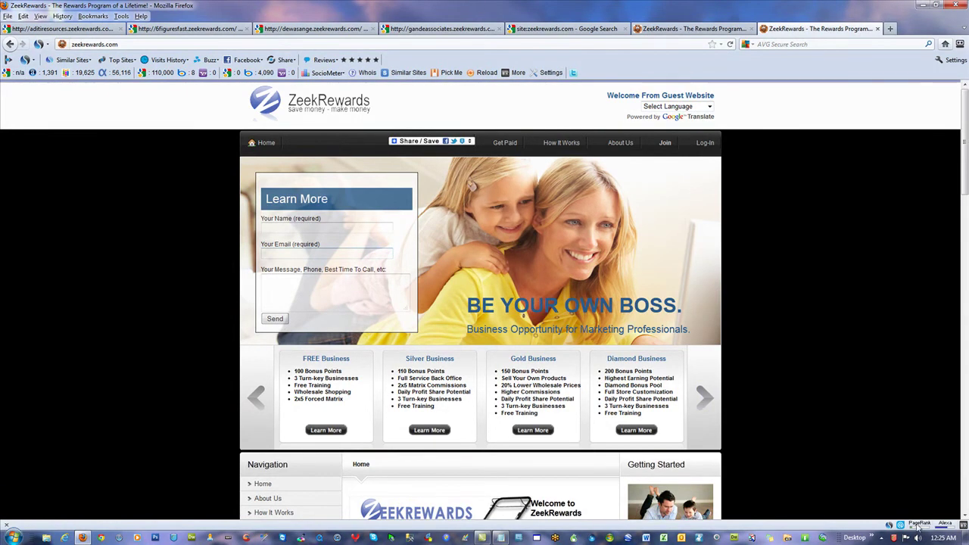
Compare the aditiresources affiliate page with the zeekrewards.com home page, then open the gandeassociates results
mouse_move(919, 526)
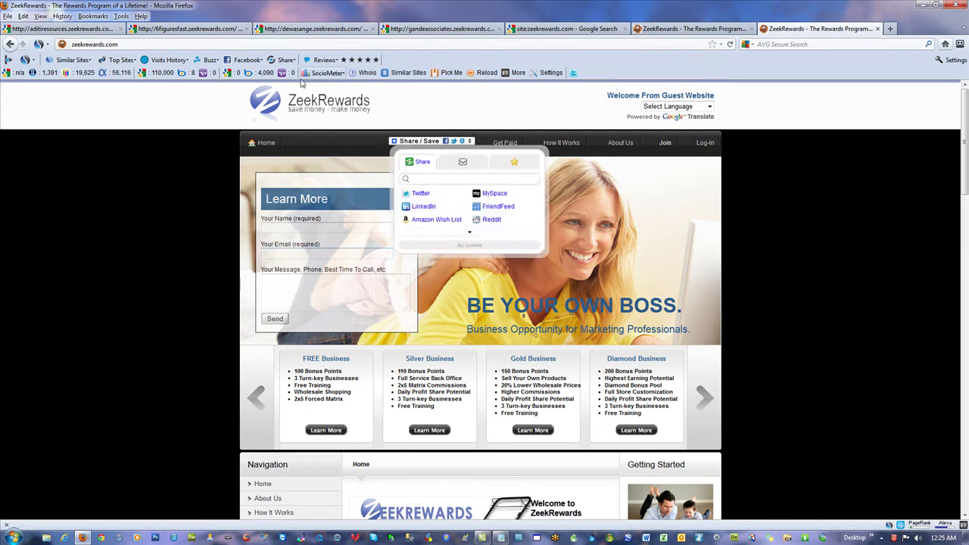
left_click(657, 28)
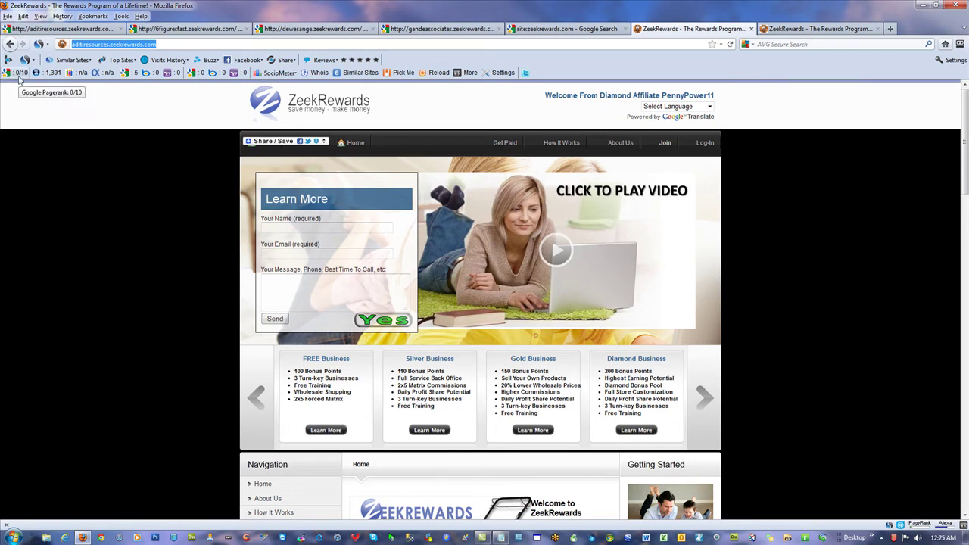
key("ctrl+Tab")
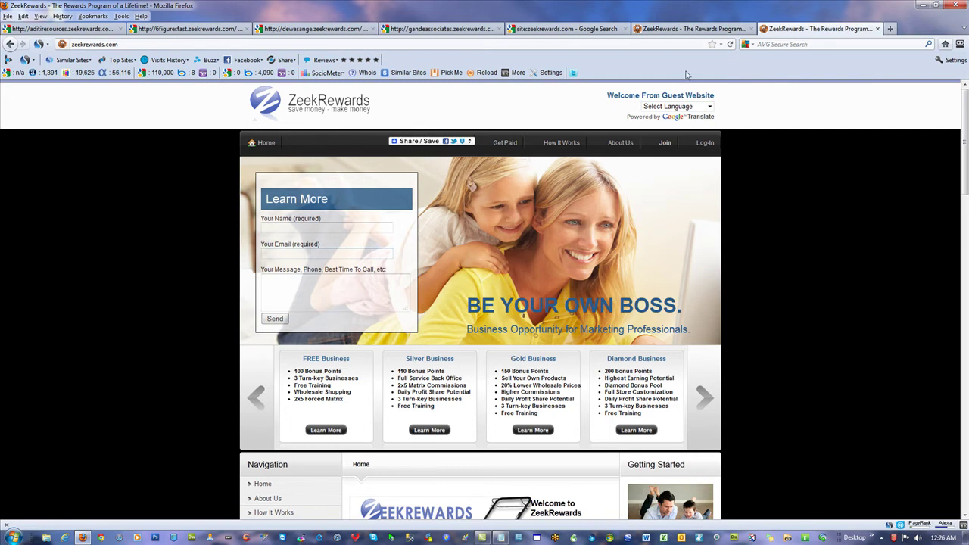
left_click(689, 29)
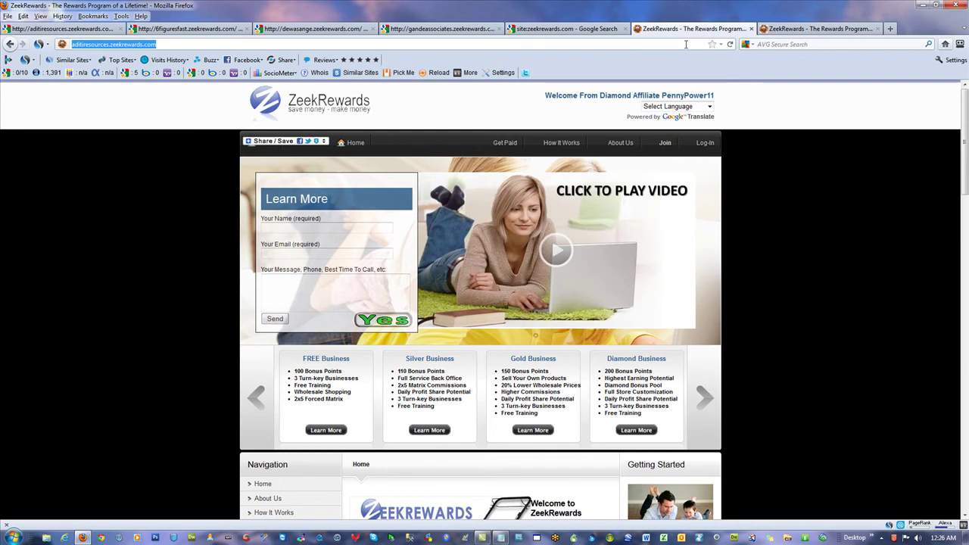
scroll(863, 295, "down", 15)
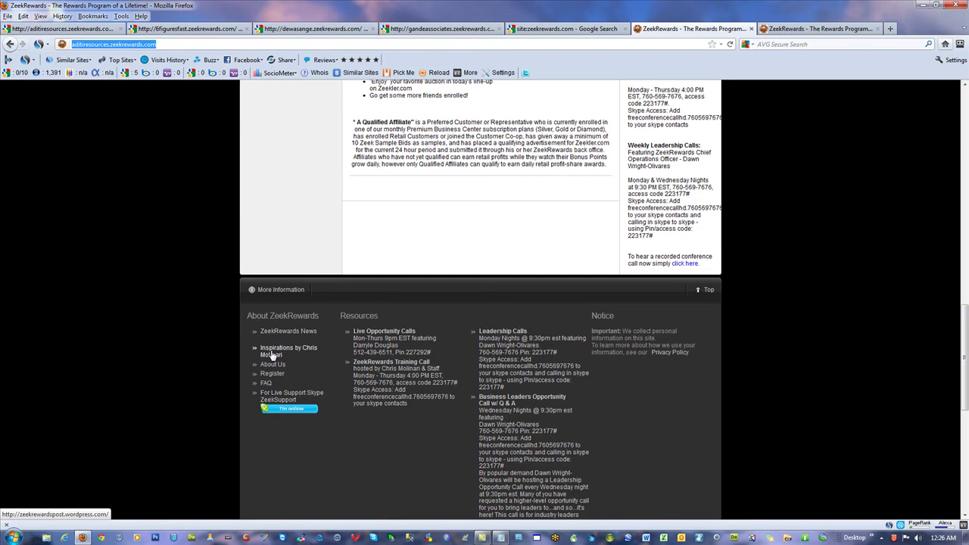
scroll(114, 231, "up", 4)
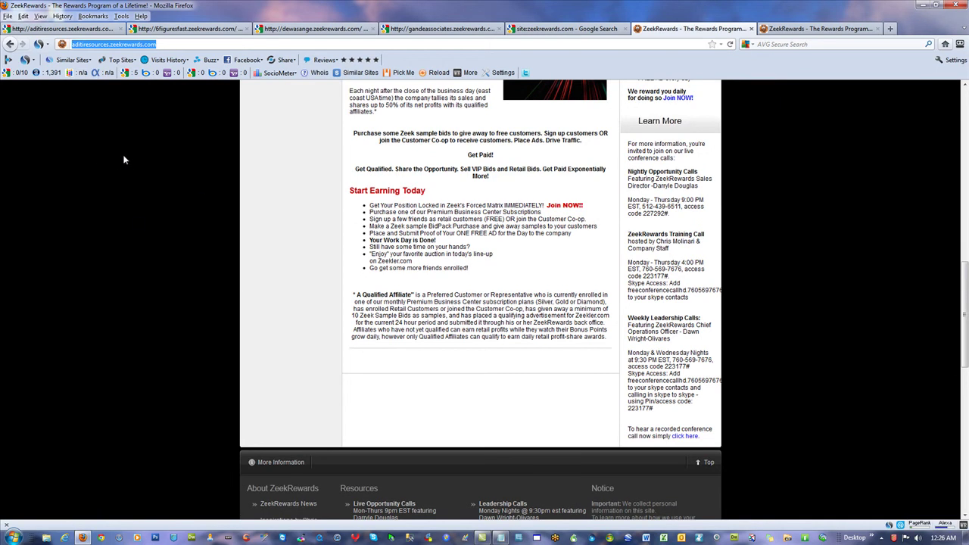
left_click(419, 30)
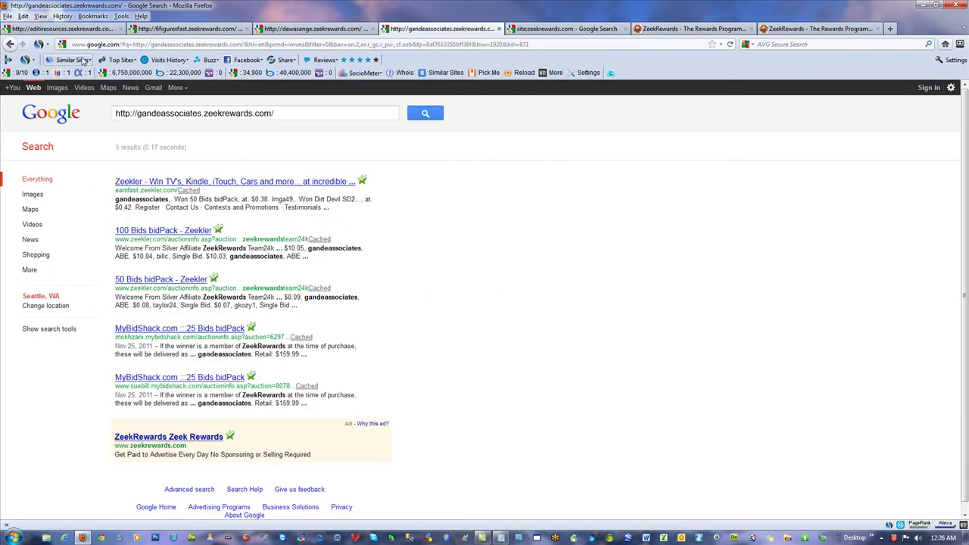
Check the ~112,000 site:zeekrewards.com results and affiliate tabs, then close Firefox with all seven tabs
left_click(567, 29)
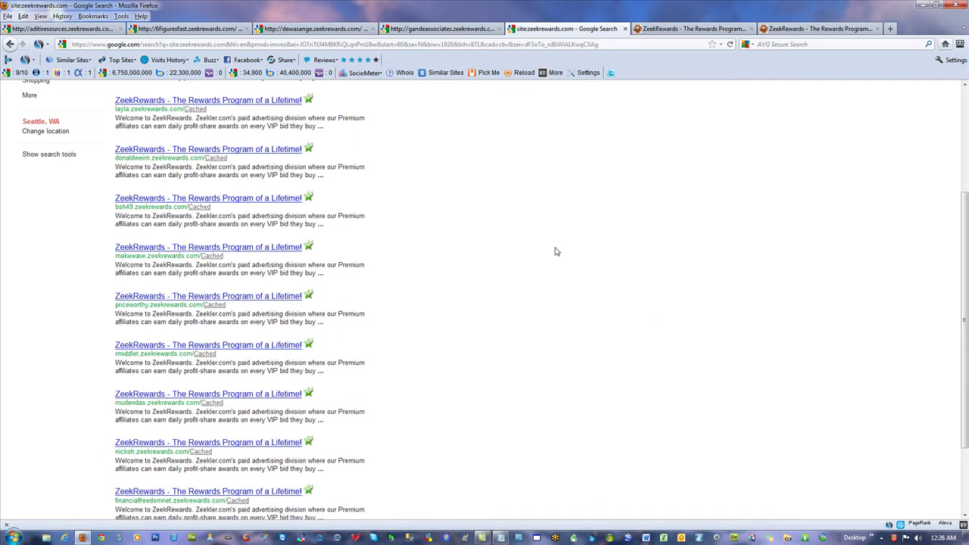
scroll(554, 253, "up", 4)
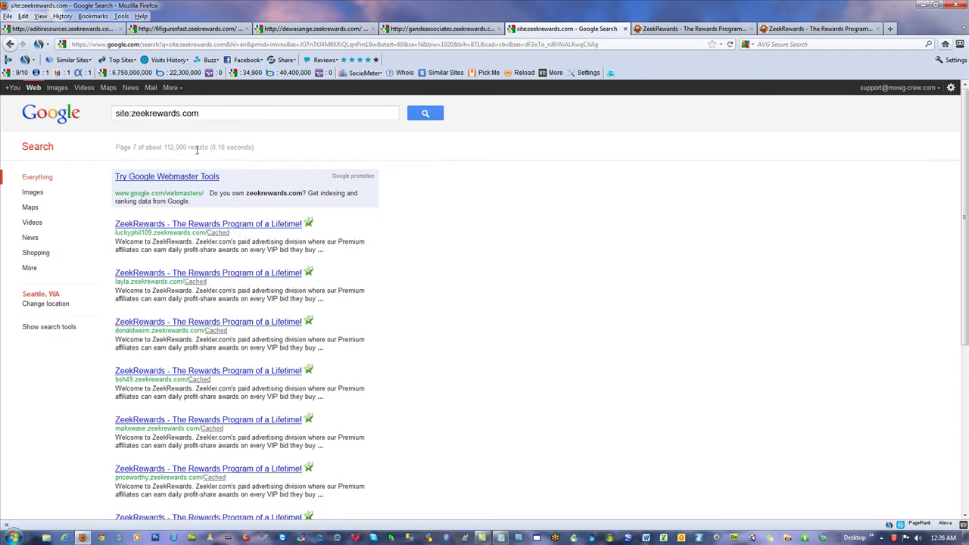
left_click_drag(186, 147, 166, 147)
left_click(530, 372)
scroll(502, 324, "down", 3)
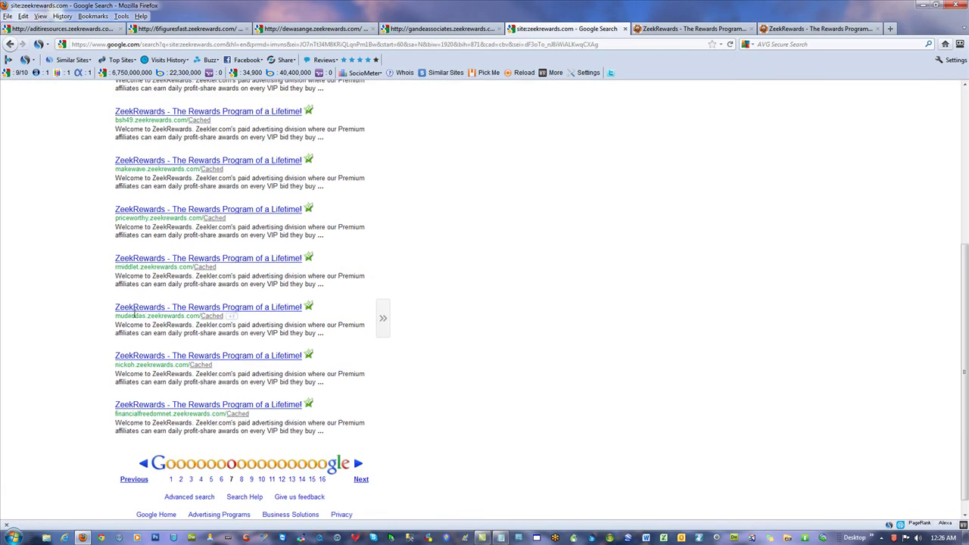
left_click(308, 30)
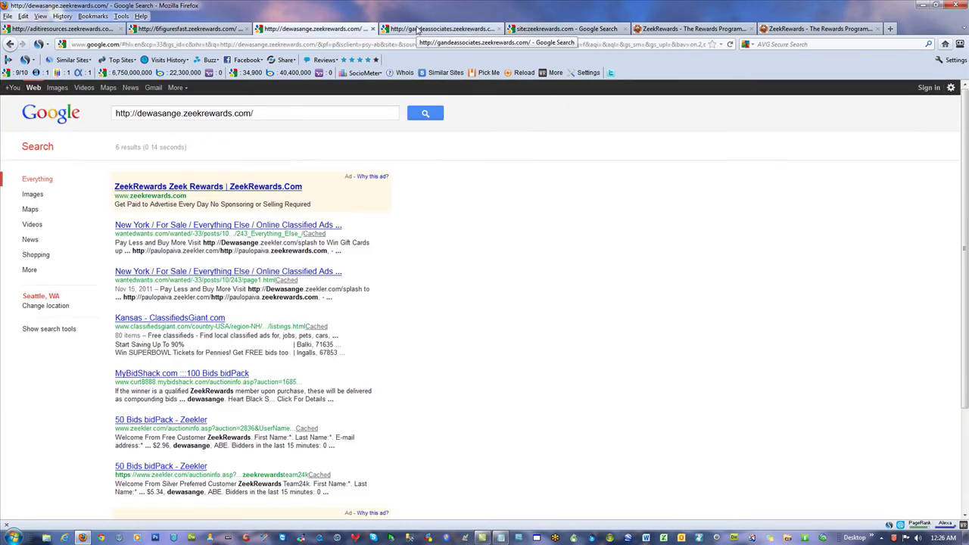
left_click(416, 30)
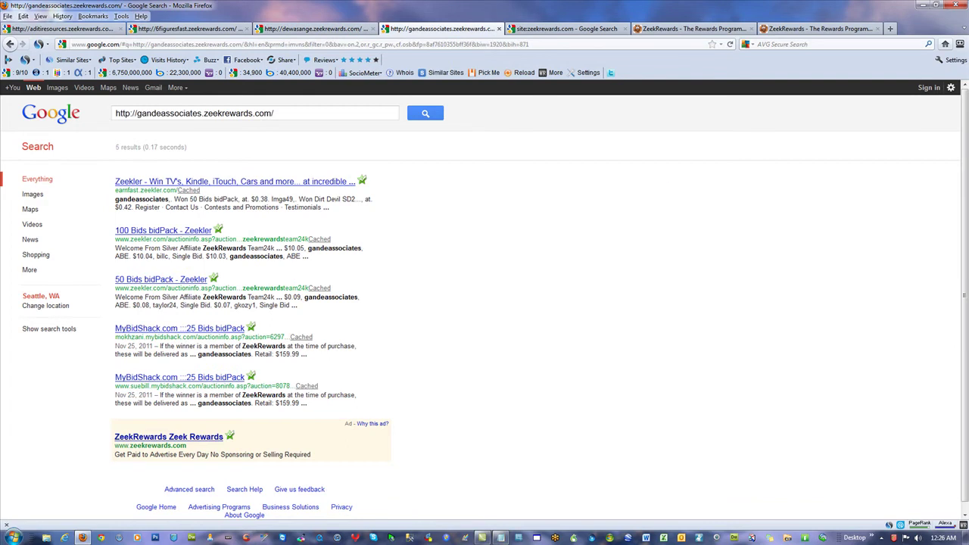
left_click(956, 5)
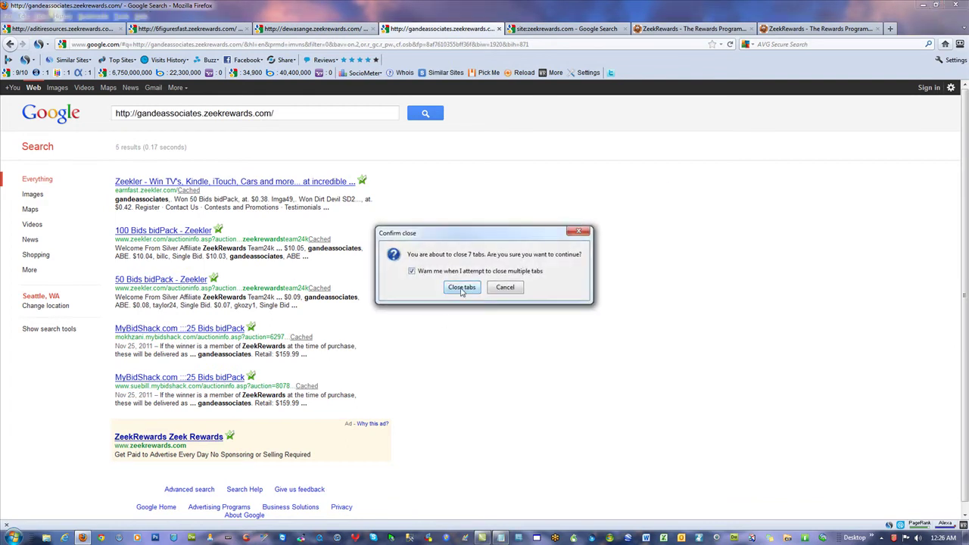
left_click(463, 288)
Delete the trailing slashes from the ends of the affiliate URLs
scroll(413, 227, "up", 6)
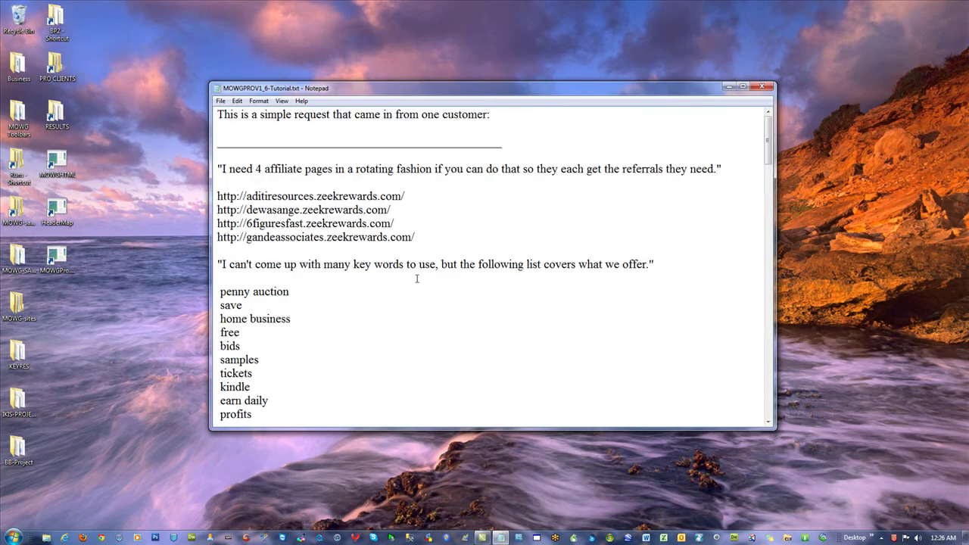
left_click_drag(414, 237, 217, 196)
left_click(437, 242)
key("BackSpace")
key("BackSpace")
left_click(412, 211)
key("BackSpace")
left_click(418, 195)
key("BackSpace")
Look over the affiliate URLs, highlighting the zeekrewards.com address in the last one
left_click(460, 239)
left_click_drag(413, 237, 214, 237)
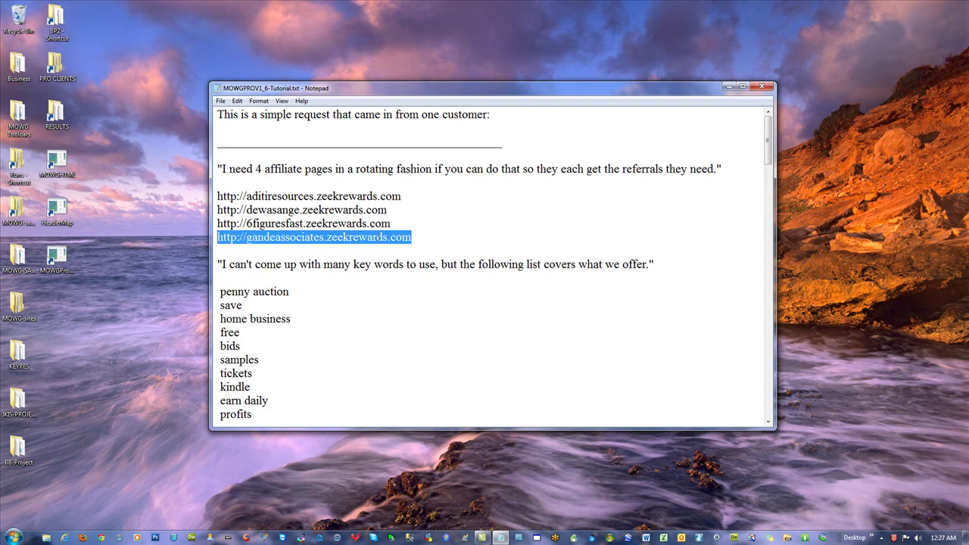
left_click_drag(411, 236, 326, 237)
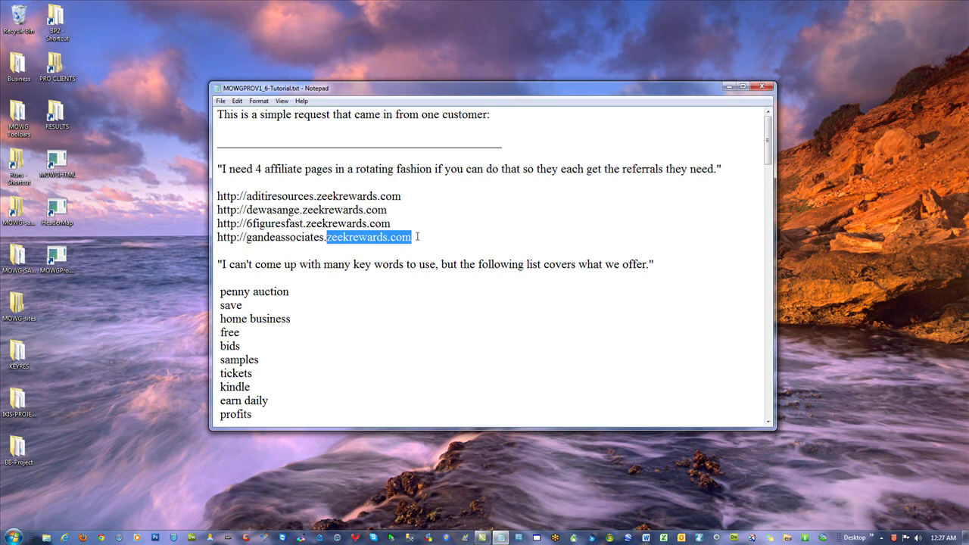
left_click_drag(416, 237, 215, 237)
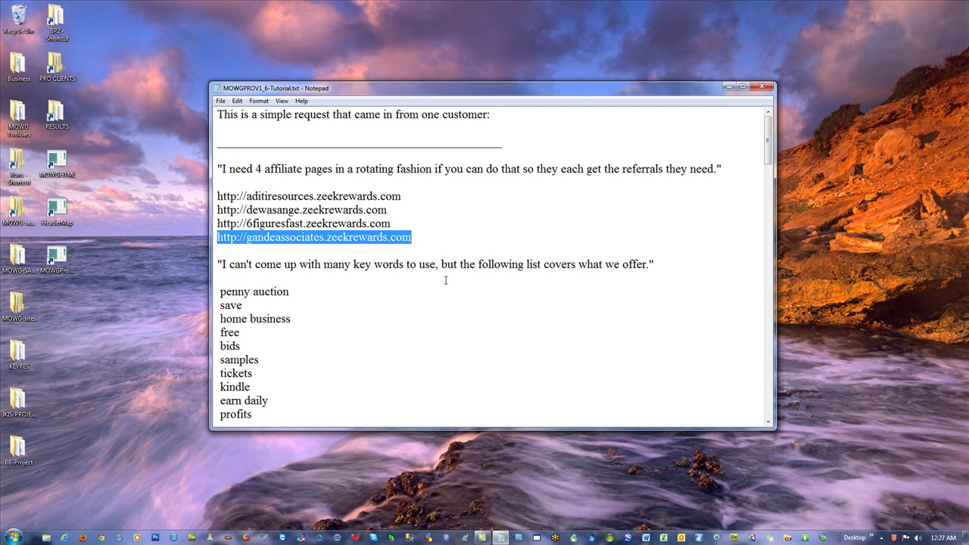
left_click(441, 280)
left_click_drag(416, 238, 219, 196)
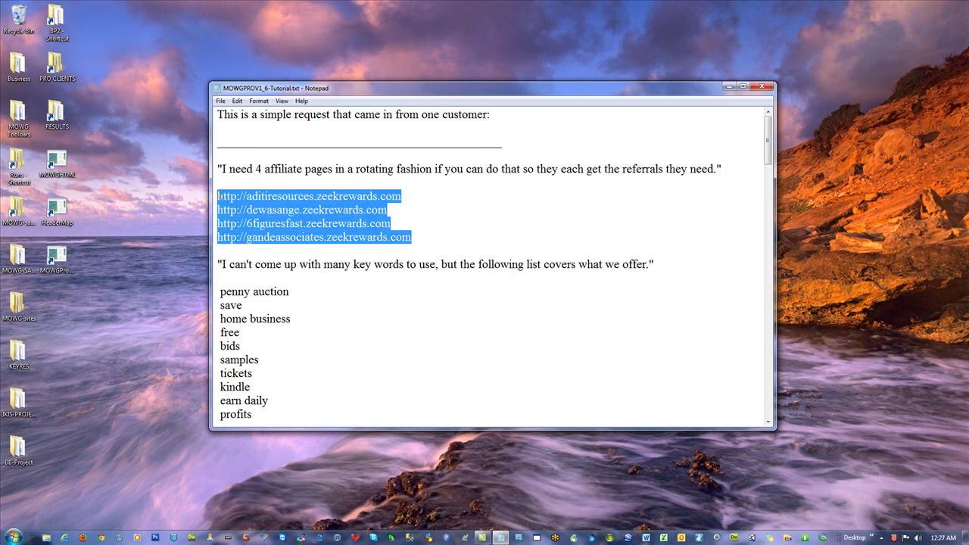
left_click(459, 217)
Copy the keyword 'penny auction' from the keyword list
left_click(486, 307)
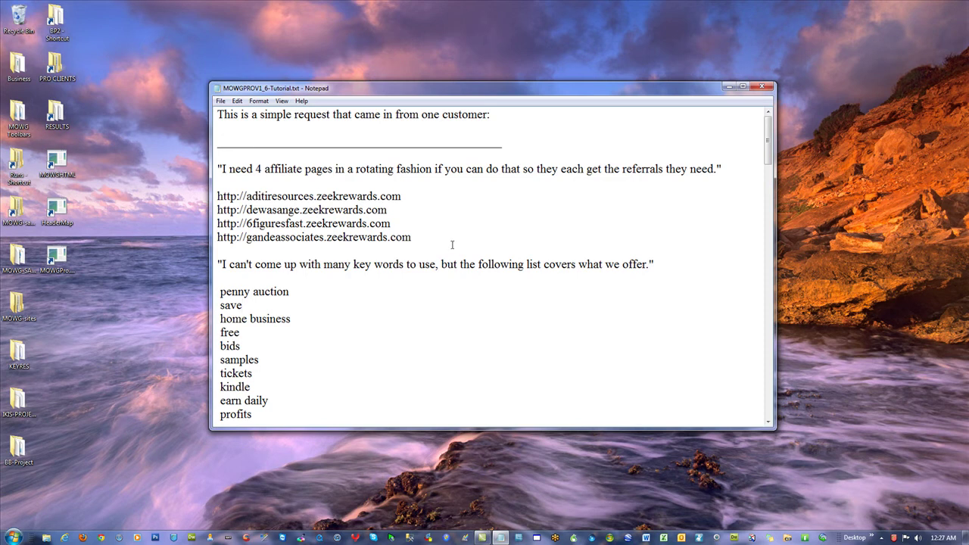
left_click_drag(429, 241, 217, 196)
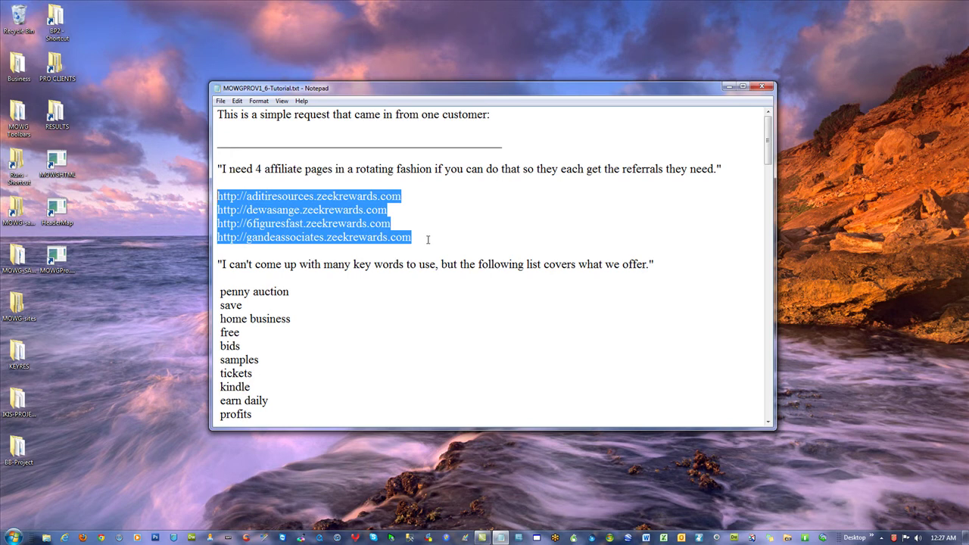
left_click(428, 240)
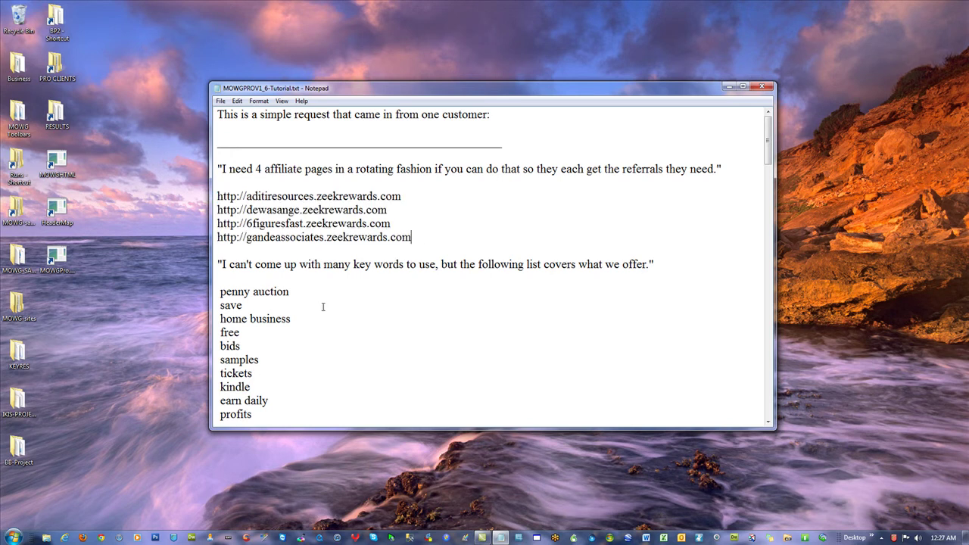
left_click_drag(290, 292, 221, 292)
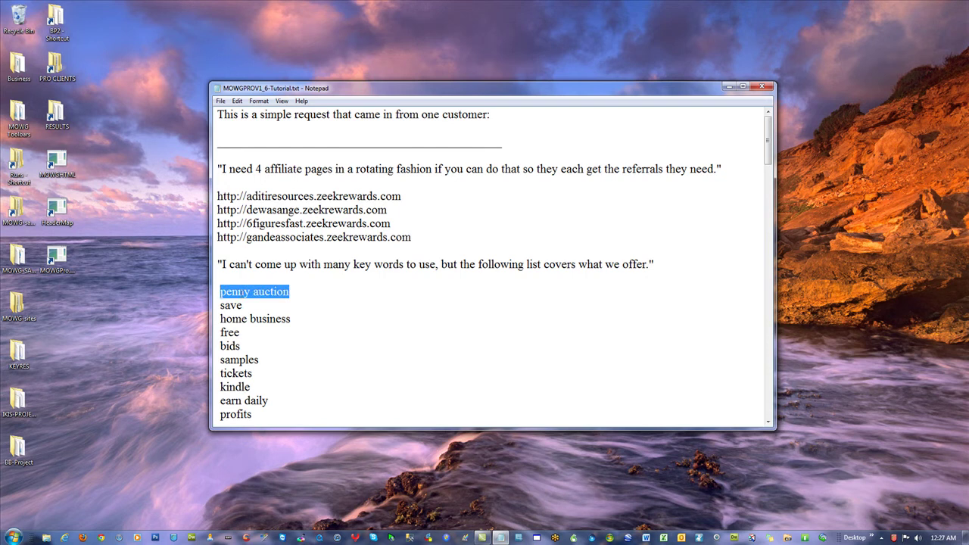
right_click(241, 292)
left_click(281, 330)
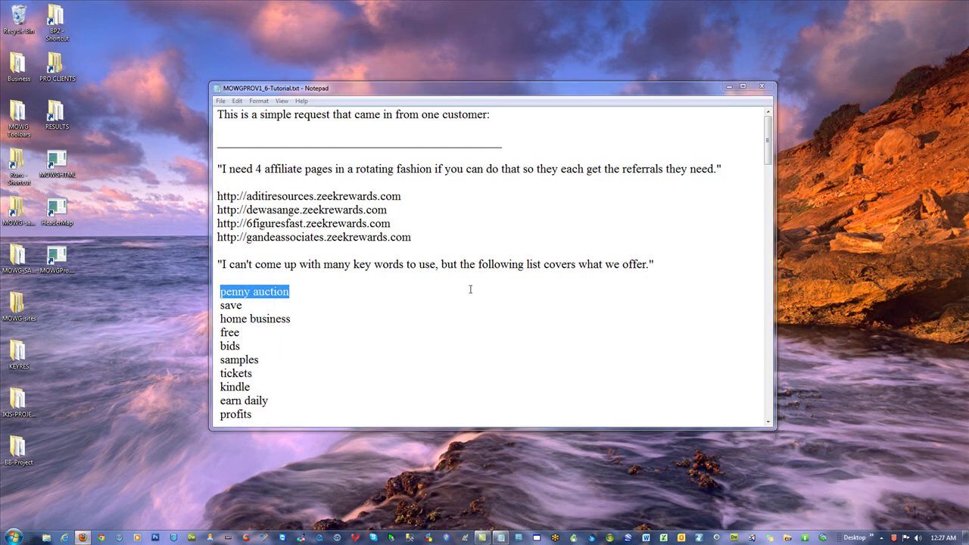
Paste 'penny auction' into the Google search box
left_click(82, 537)
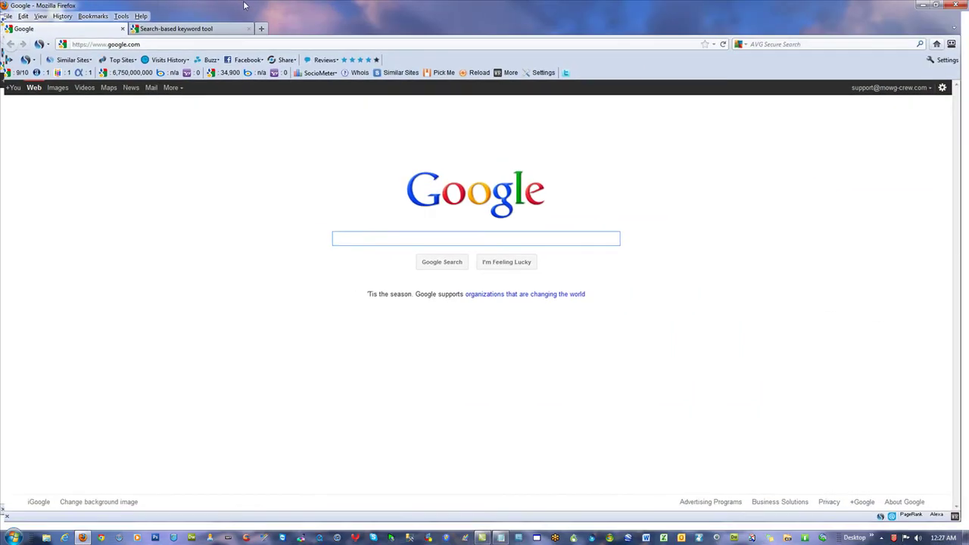
right_click(368, 238)
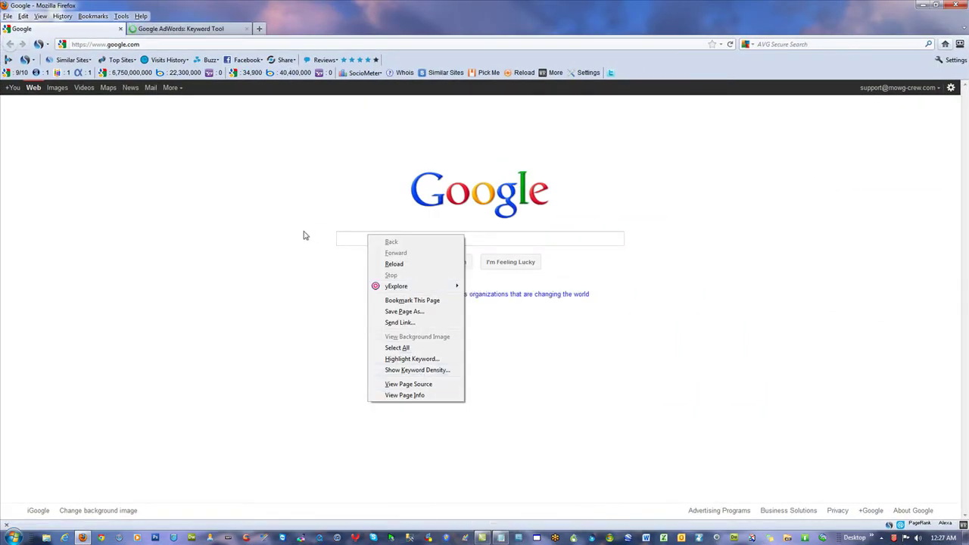
right_click(350, 237)
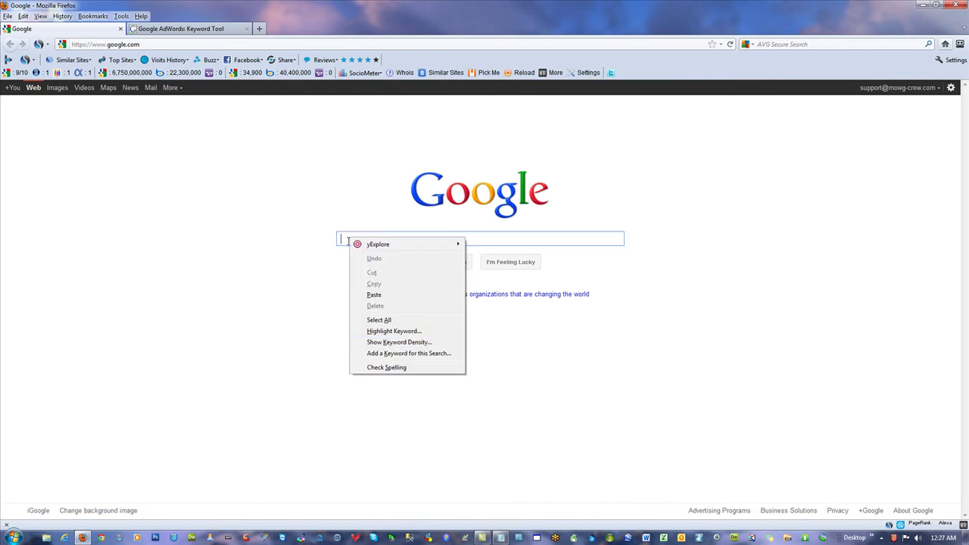
left_click(396, 295)
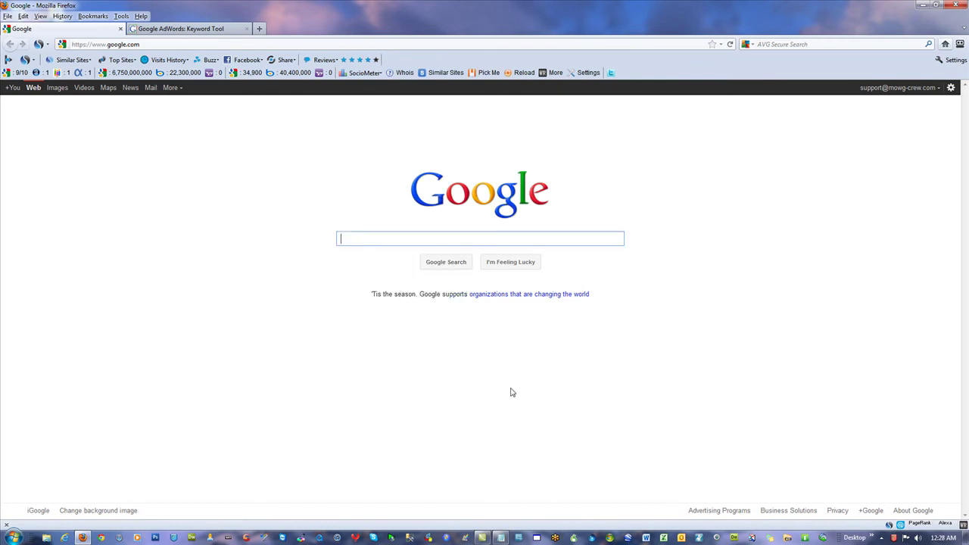
key("ctrl+v")
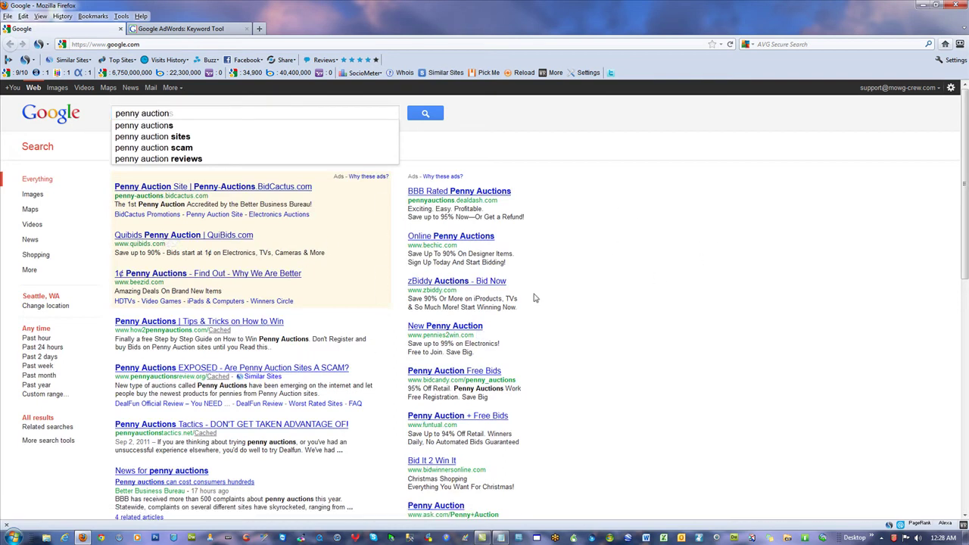
Open the Tips & Tricks, Penny Auctions EXPOSED and Penny Auctions Tactics results in new tabs
right_click(192, 339)
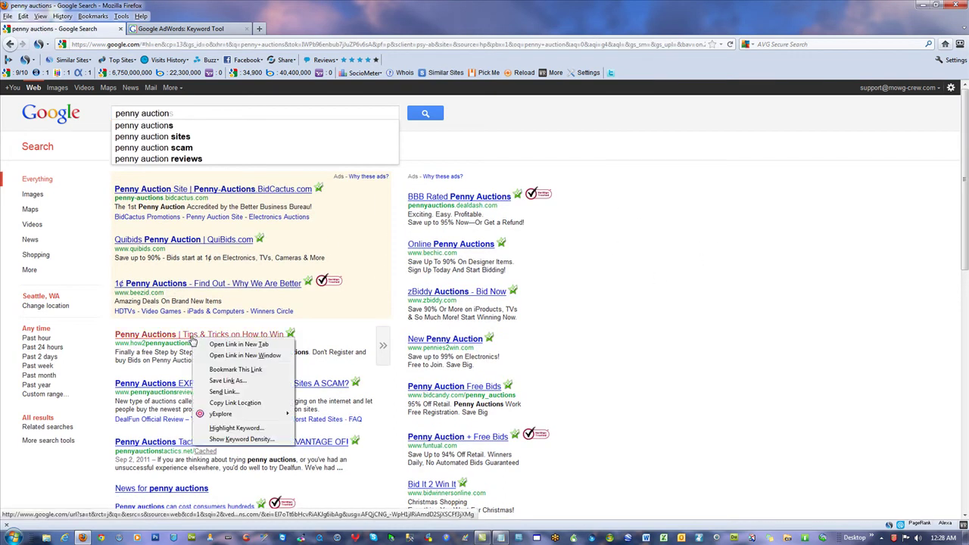
left_click(242, 345)
right_click(199, 388)
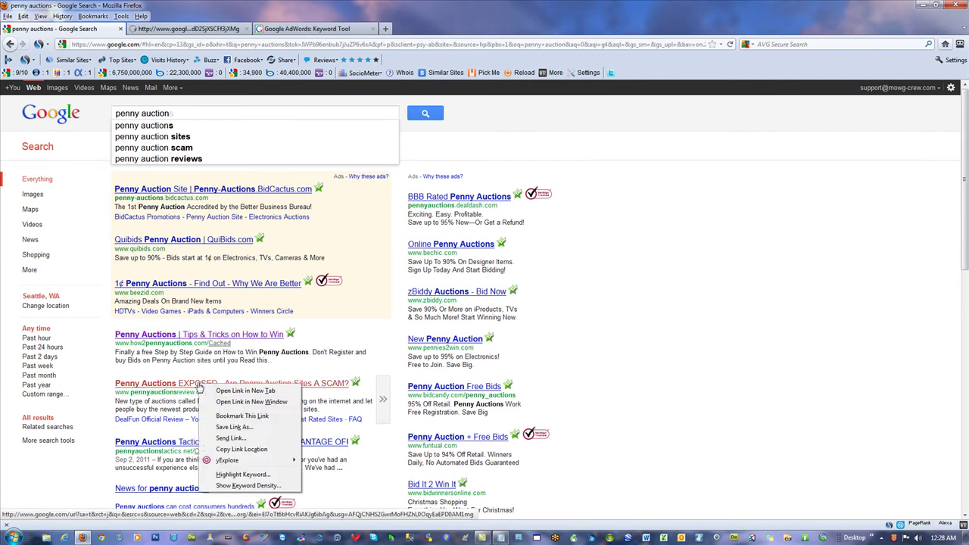
left_click(243, 390)
right_click(179, 334)
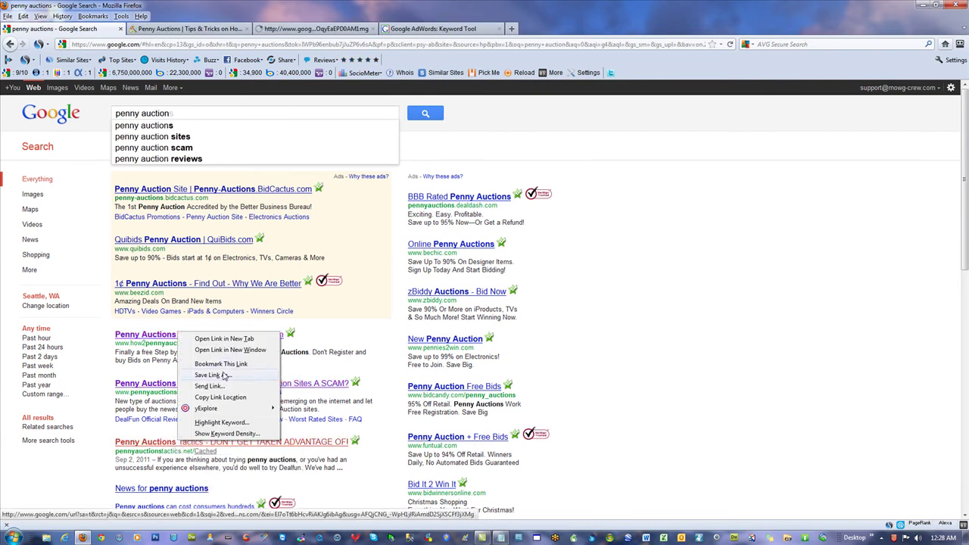
left_click(229, 339)
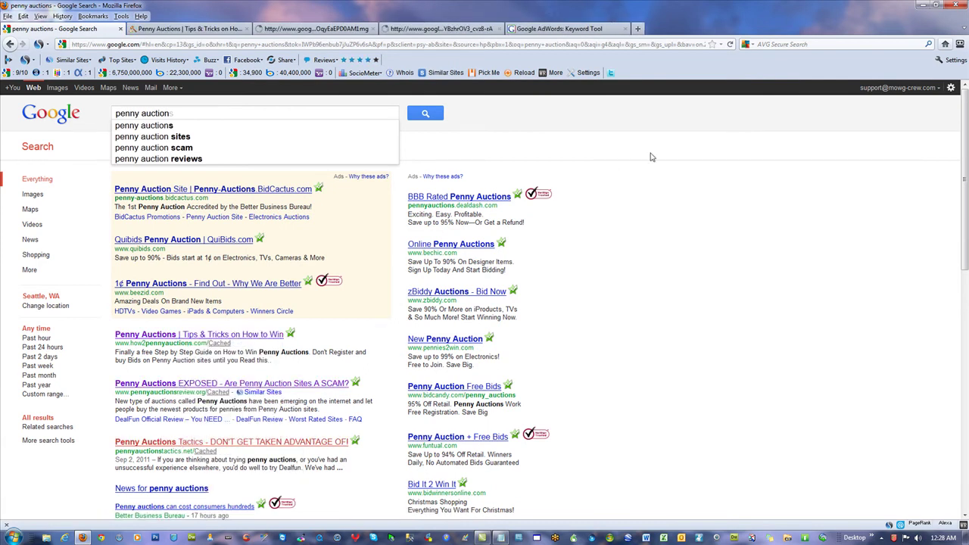
Look over each opened penny auction site, then return to the search results
left_click(195, 29)
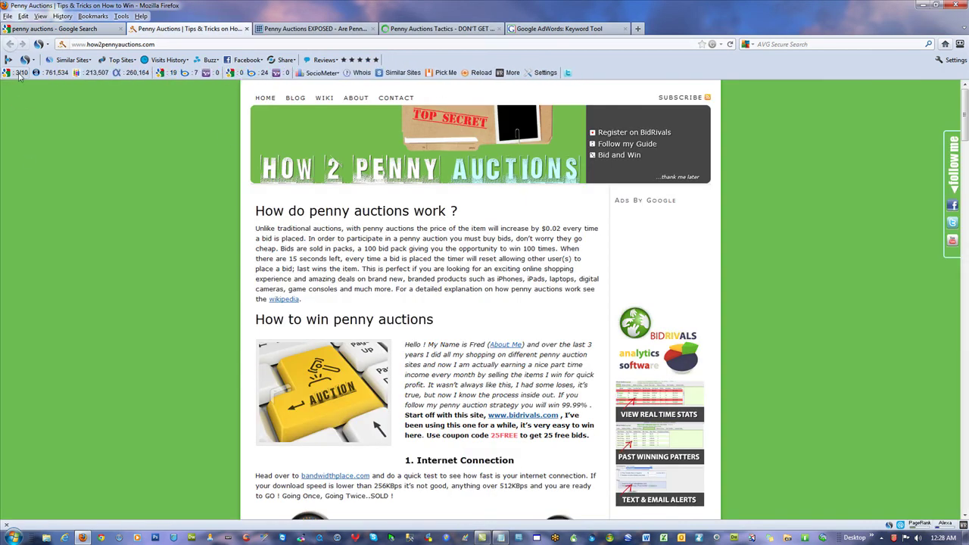
key("ctrl+Tab")
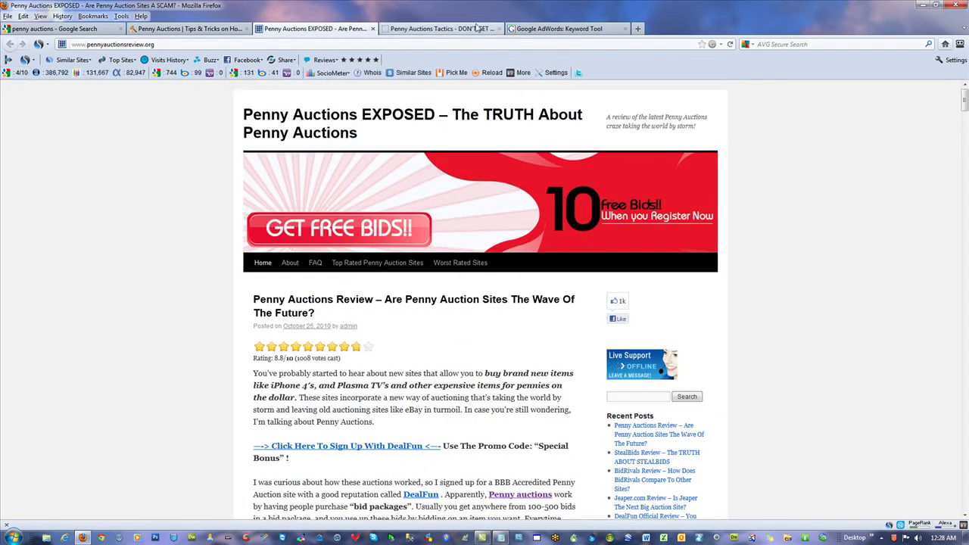
left_click(476, 28)
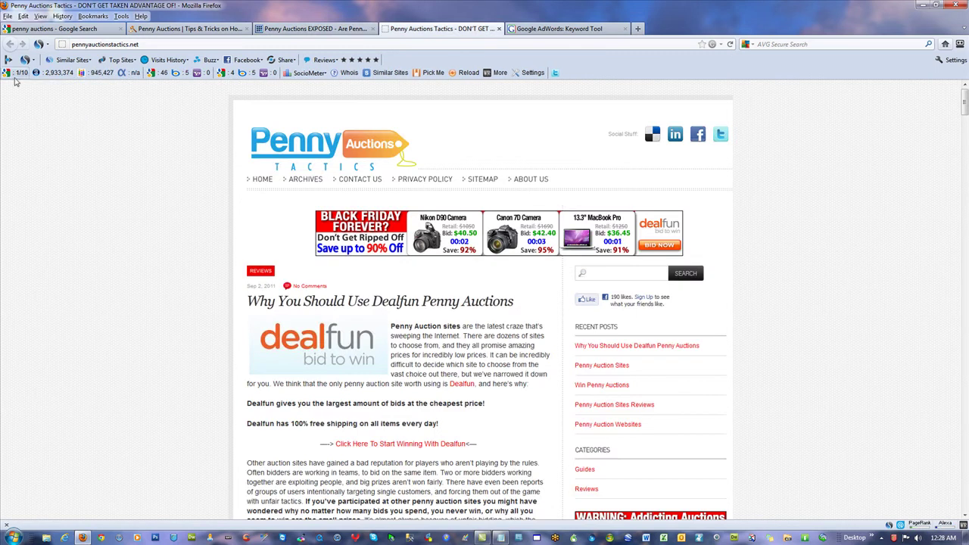
left_click(571, 28)
left_click(189, 28)
left_click(79, 29)
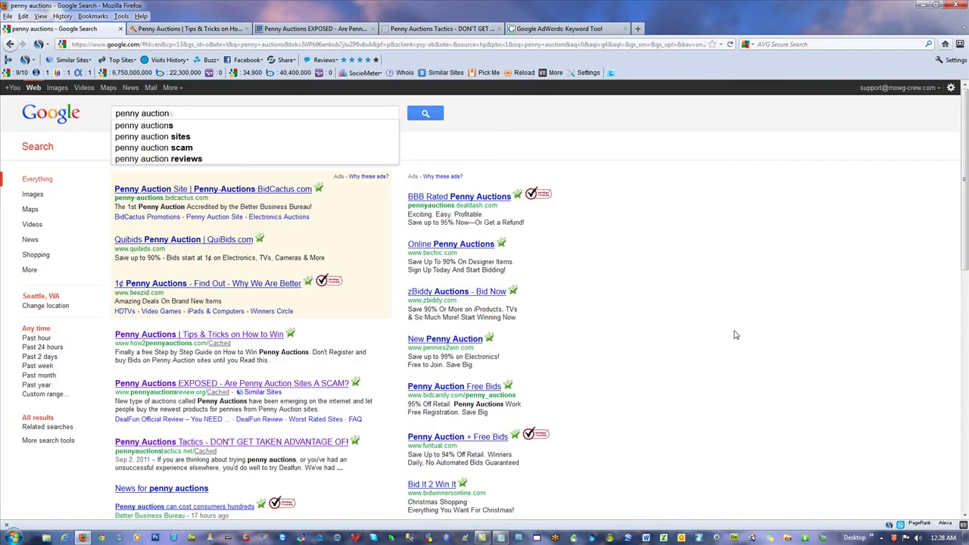
Reload the Keyword Tool at google.com/sktool and sign in to the AdWords account
left_click(597, 30)
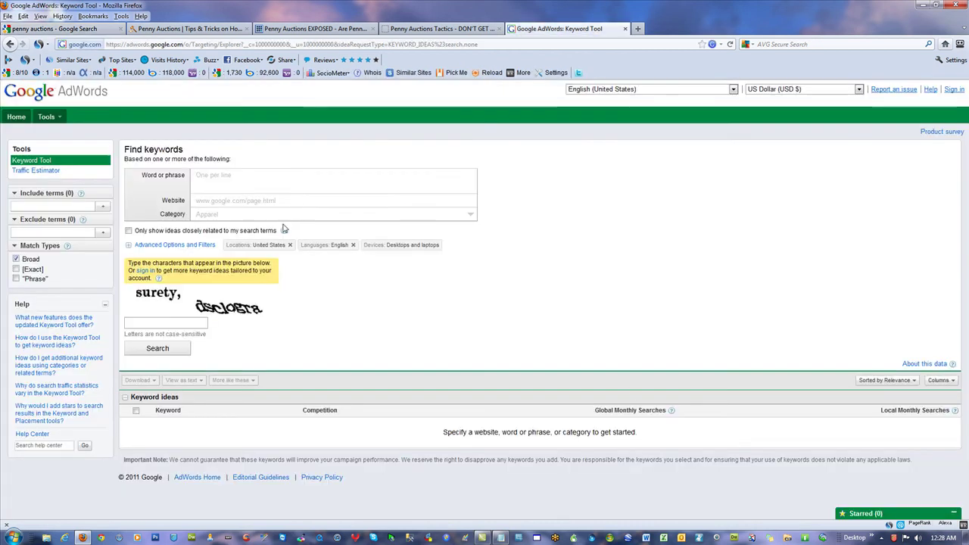
left_click(261, 200)
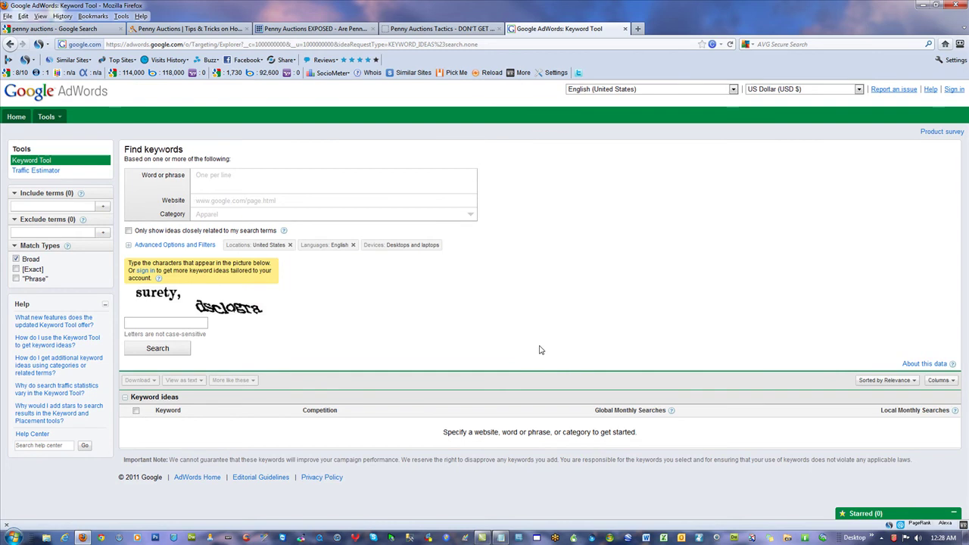
left_click(217, 43)
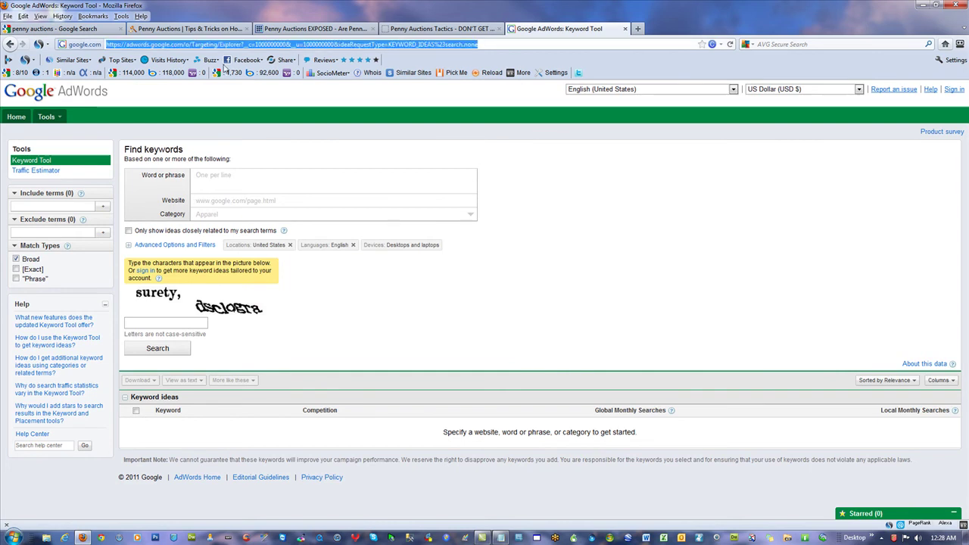
type("google.")
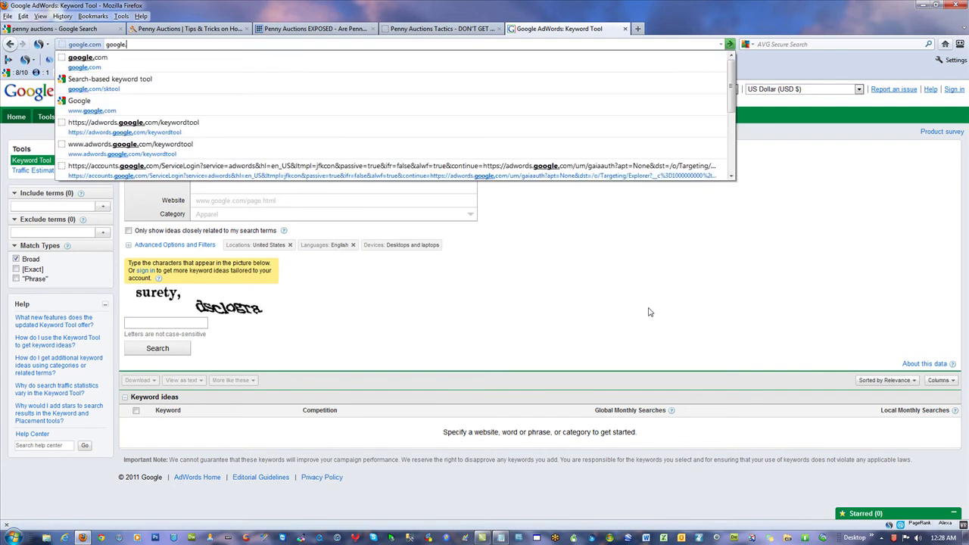
type("com/sktoo")
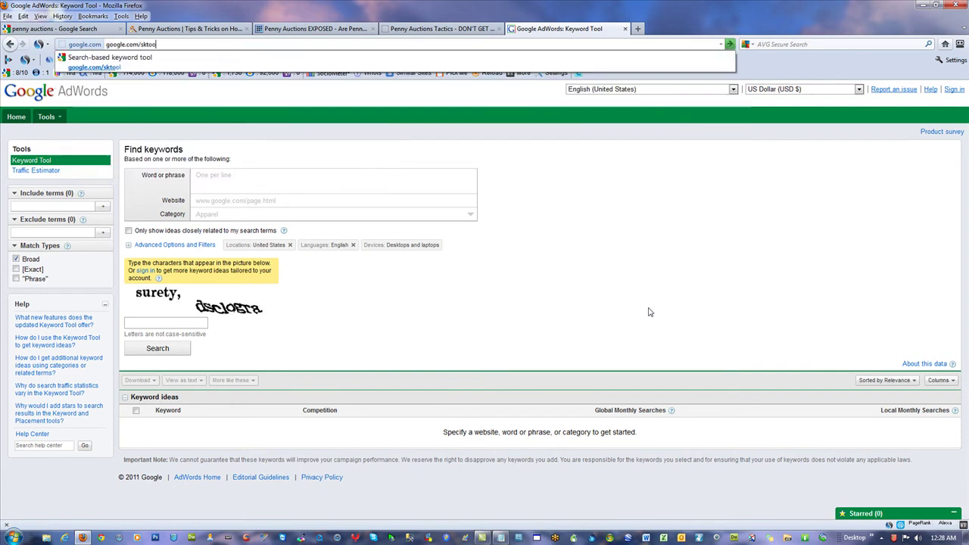
type("l")
key("Return")
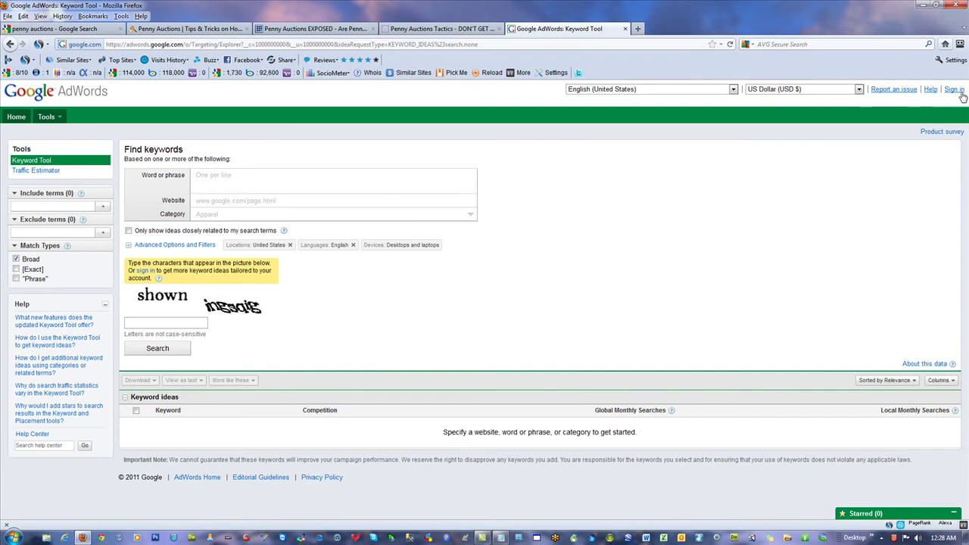
left_click(954, 92)
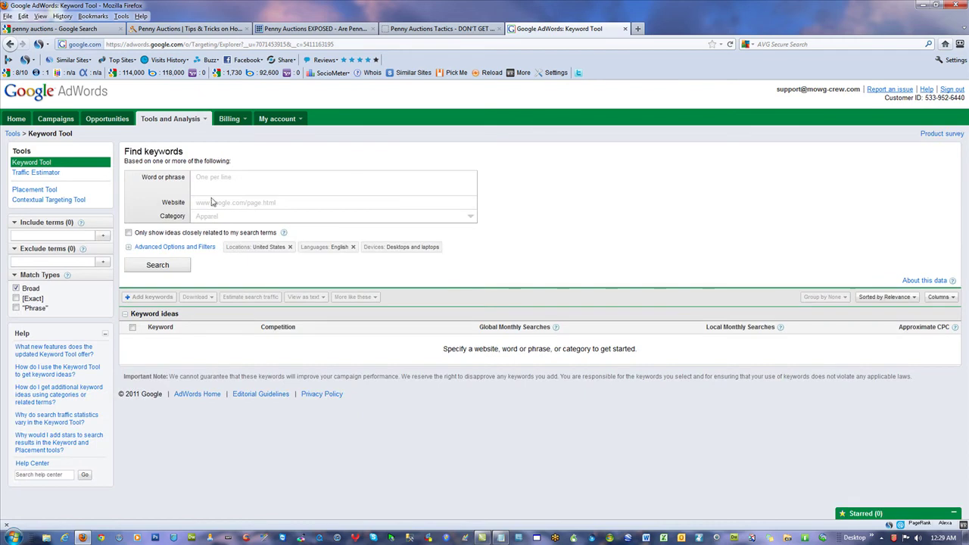
Search keyword ideas for the website zeekrewards.com and scroll through the 16 suggestions
left_click(206, 201)
left_click(216, 202)
type("zeekreward")
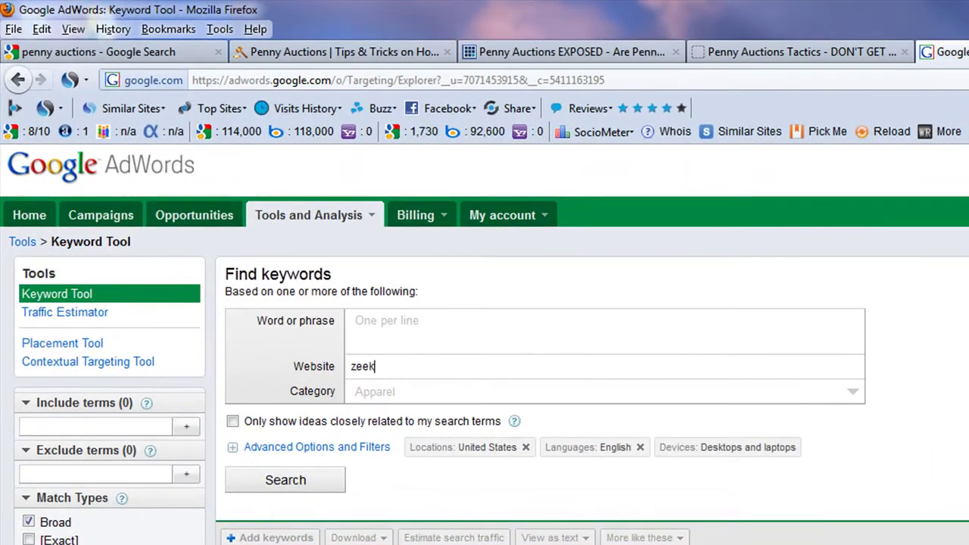
type("s.com")
key("Return")
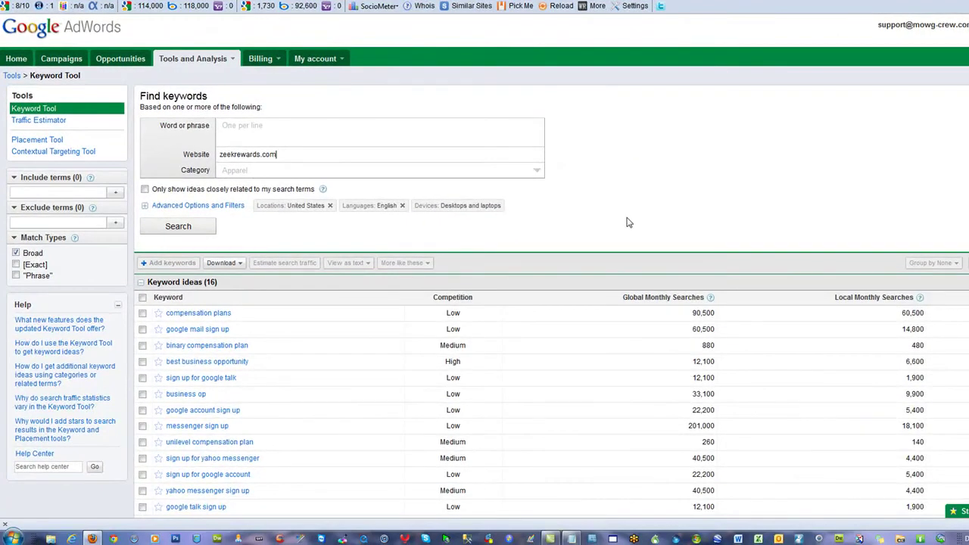
scroll(625, 222, "down", 1)
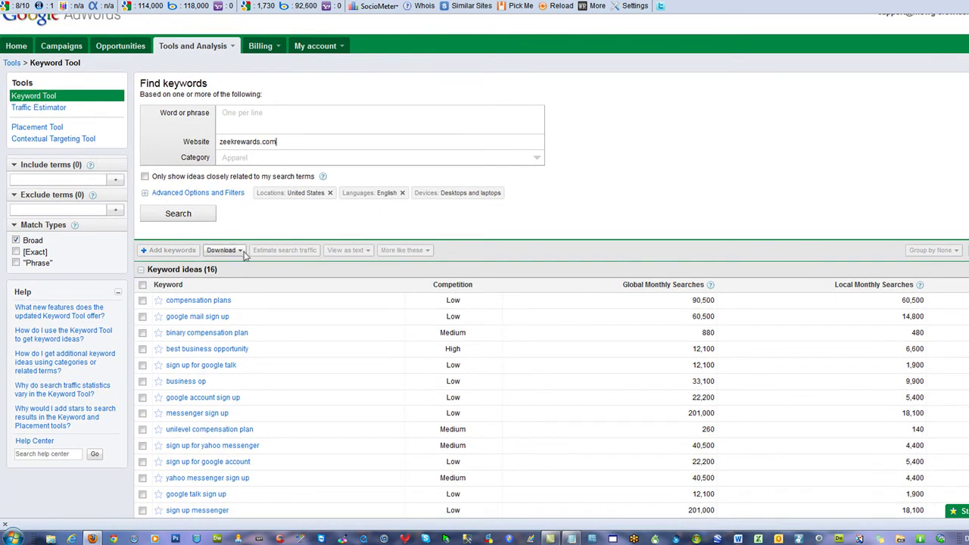
left_click_drag(283, 141, 202, 143)
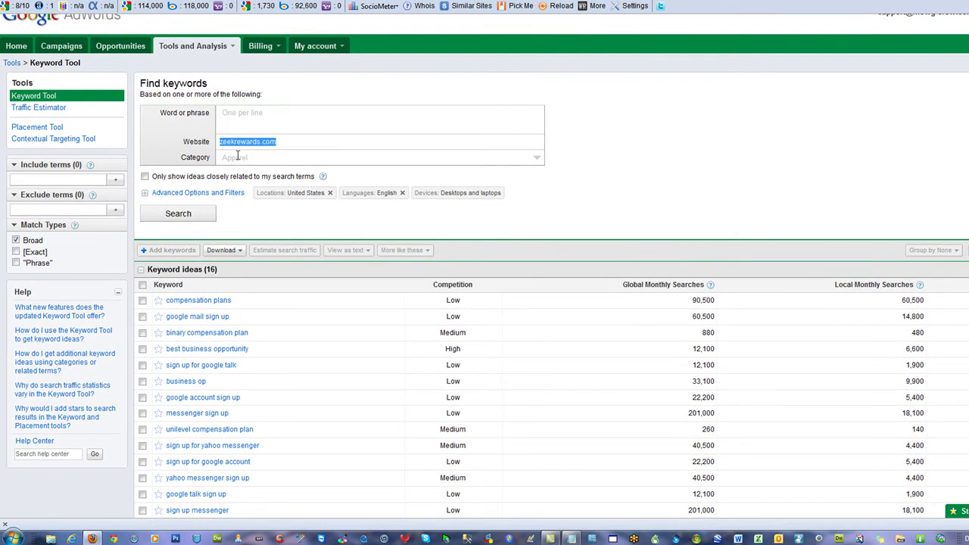
left_click(669, 181)
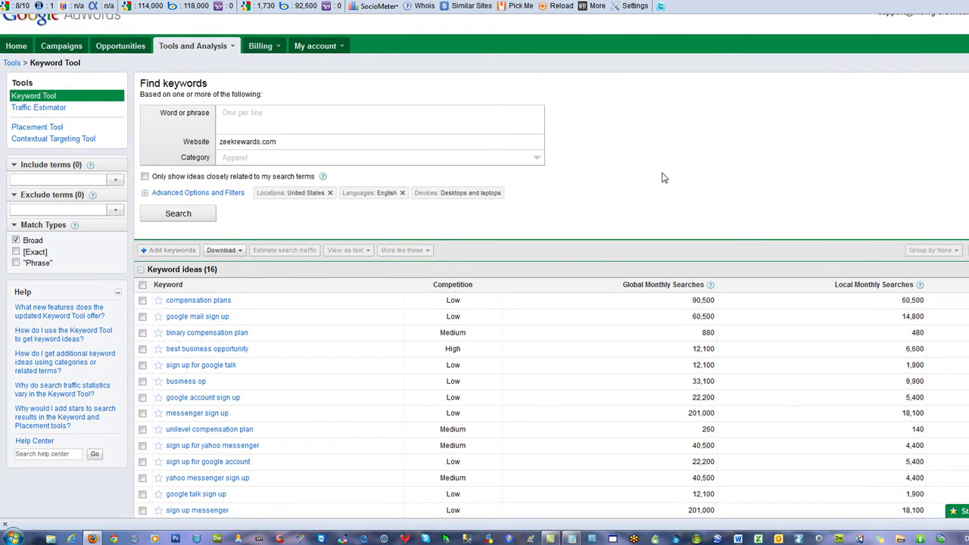
scroll(664, 175, "down", 3)
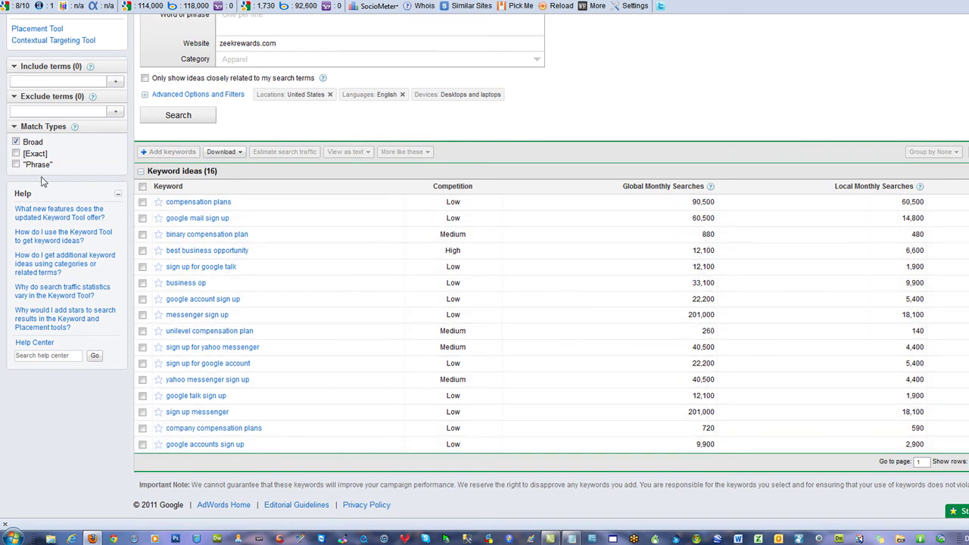
Switch the match type from broad to exact and review volumes and competition levels
left_click(16, 142)
left_click(15, 154)
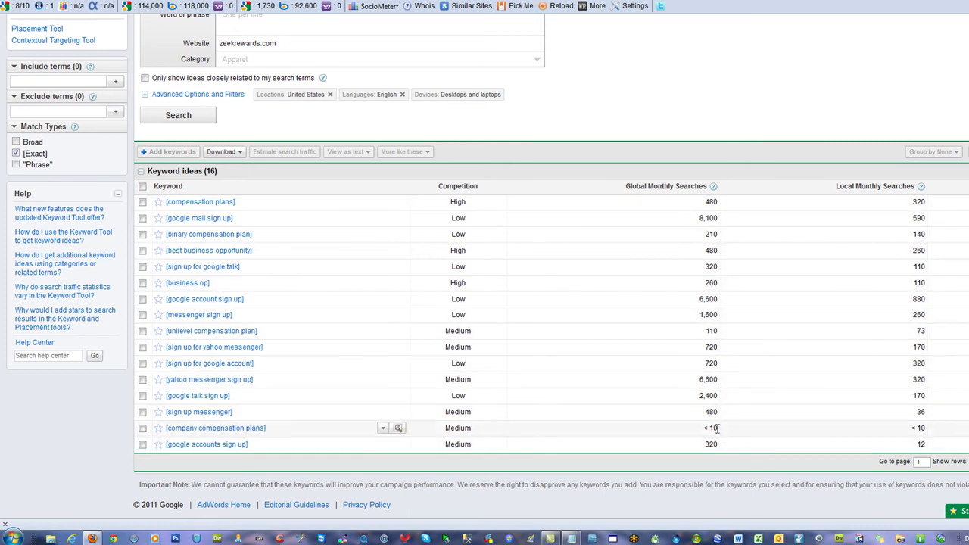
left_click_drag(719, 432, 703, 432)
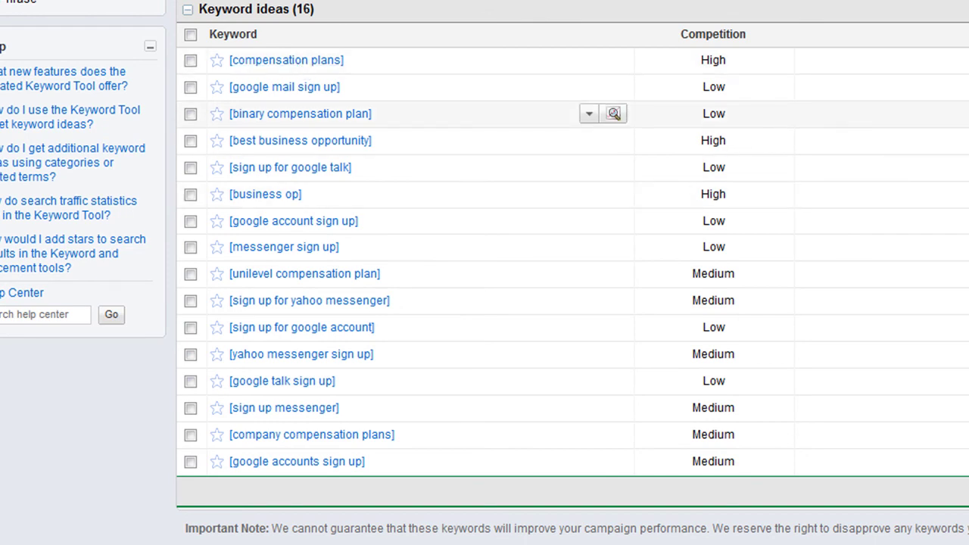
scroll(572, 272, "up", 2)
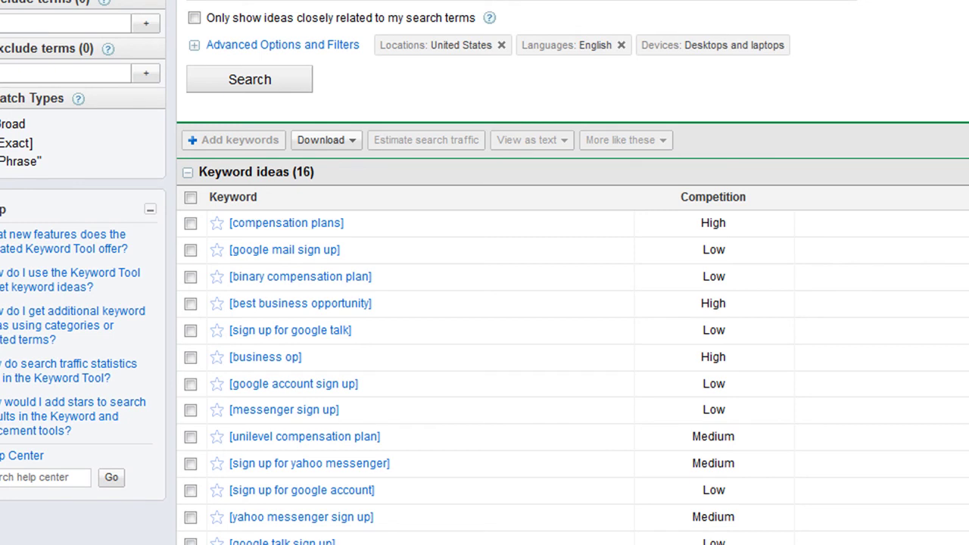
scroll(573, 303, "down", 2)
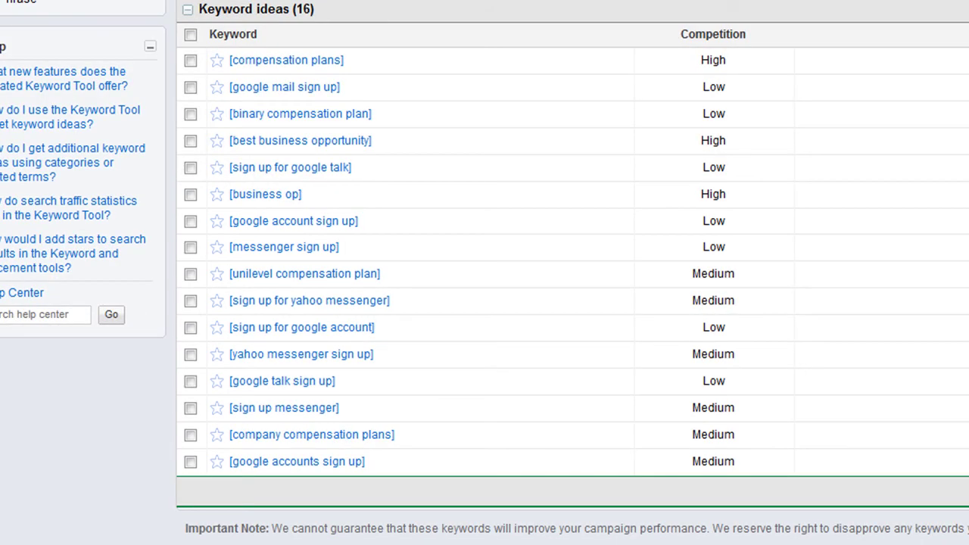
mouse_move(314, 69)
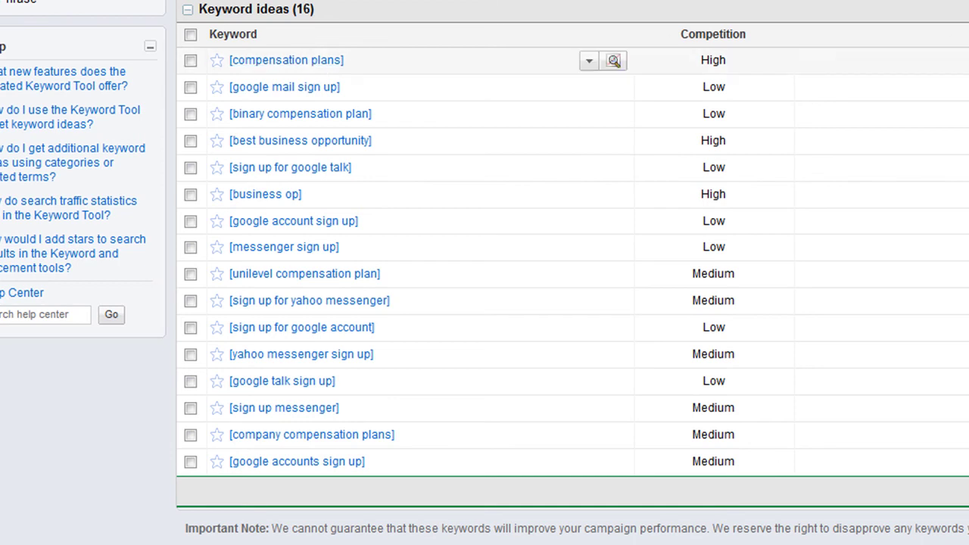
mouse_move(319, 122)
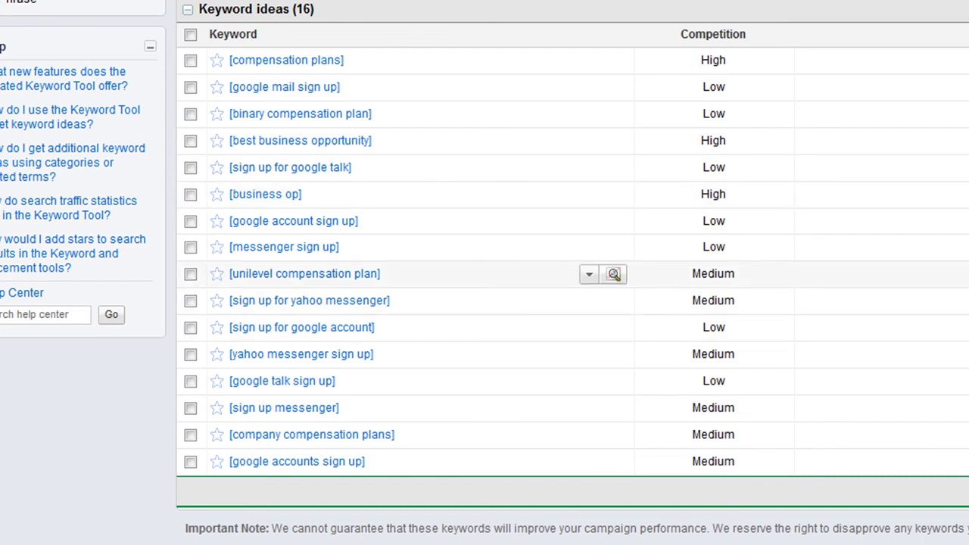
scroll(484, 273, "up", 3)
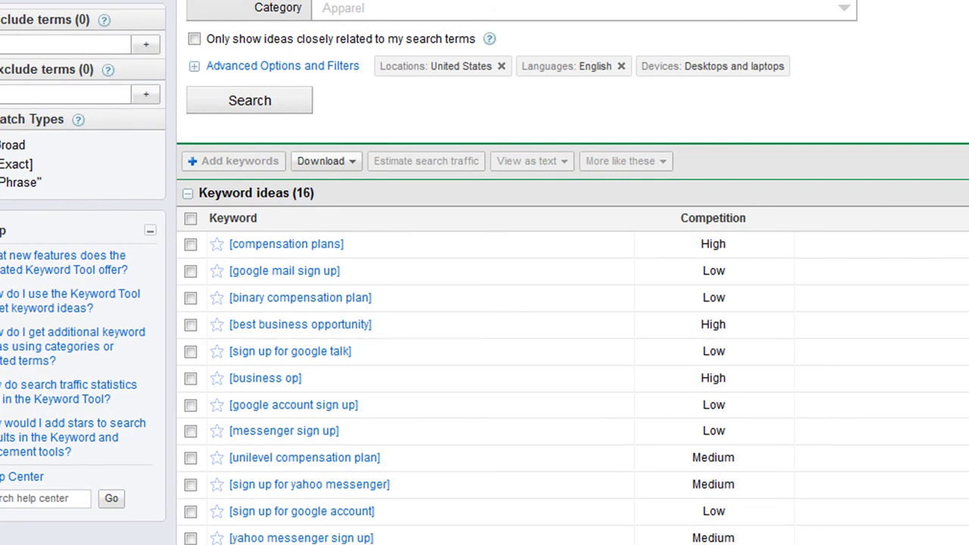
Close Firefox with all five tabs and return to the Notepad keyword list
key("alt+F4")
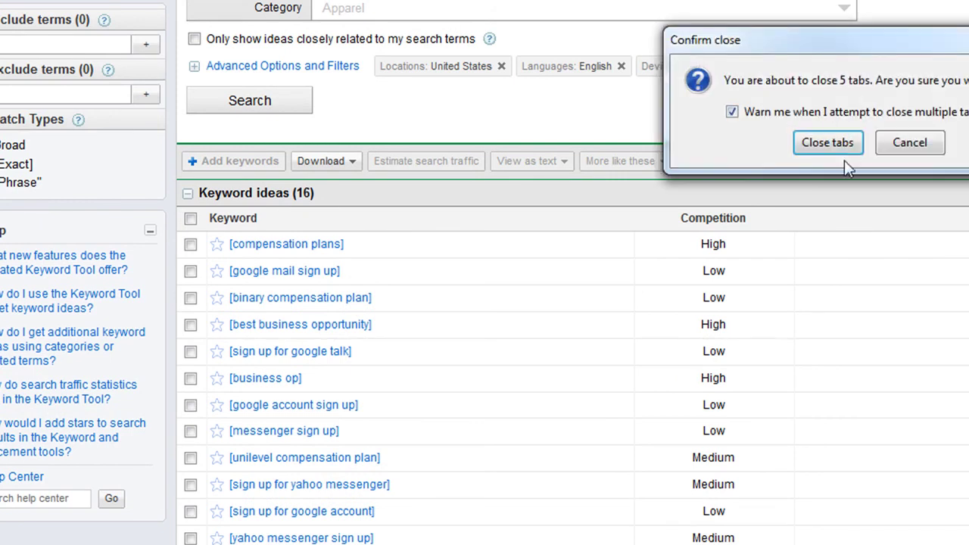
left_click(828, 143)
left_click(785, 214)
scroll(882, 210, "down", 10)
scroll(871, 212, "up", 3)
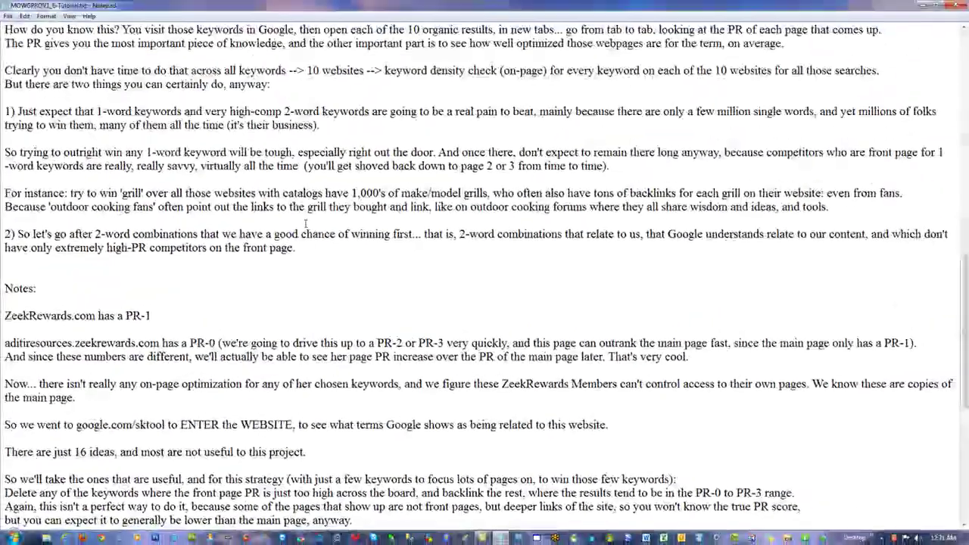
scroll(303, 224, "down", 6)
scroll(302, 224, "down", 3)
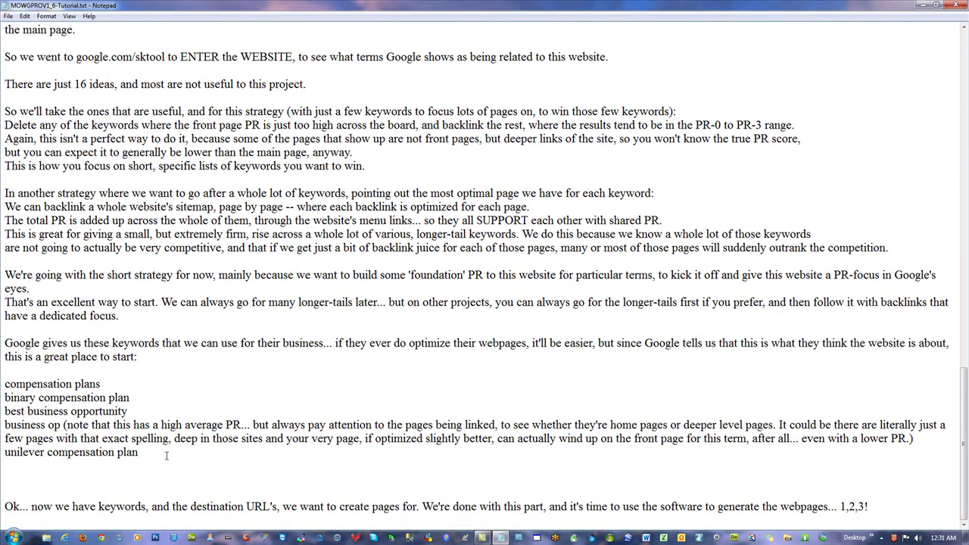
Delete the parenthetical PR note following 'business op'
left_click_drag(142, 457, 4, 383)
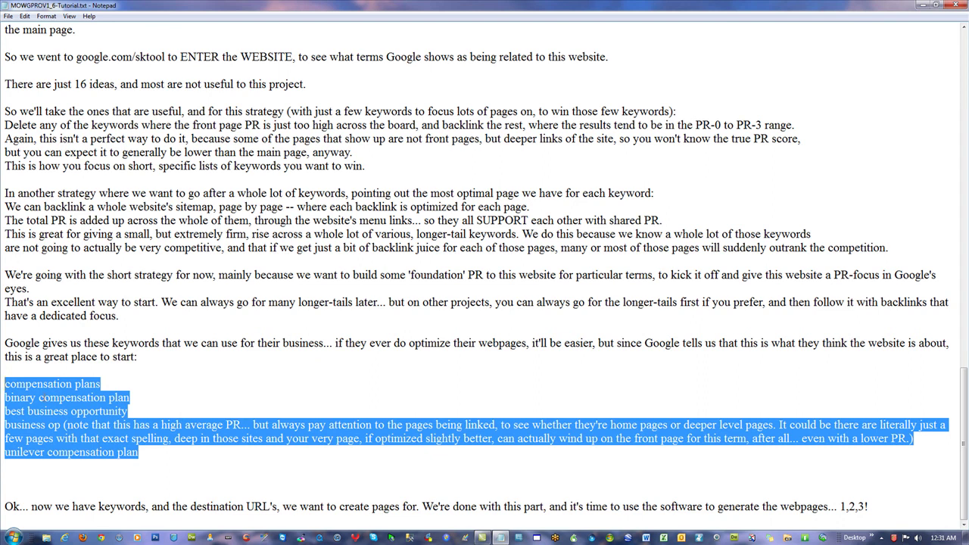
left_click(180, 473)
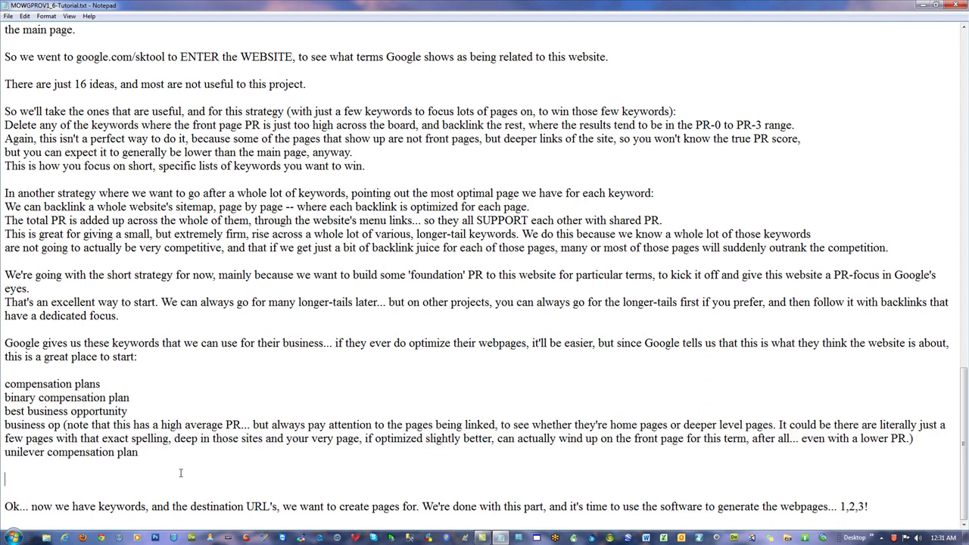
left_click_drag(64, 426, 146, 425)
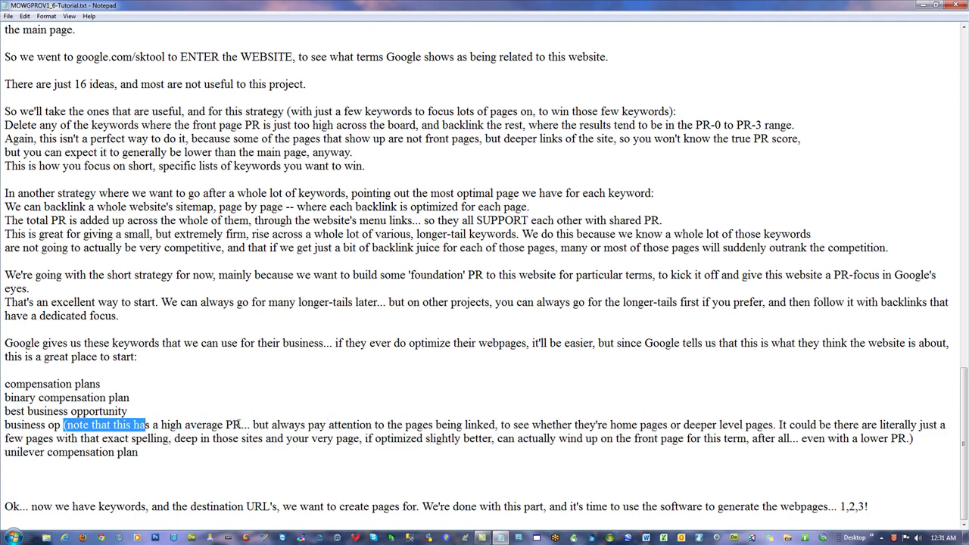
left_click_drag(241, 425, 226, 425)
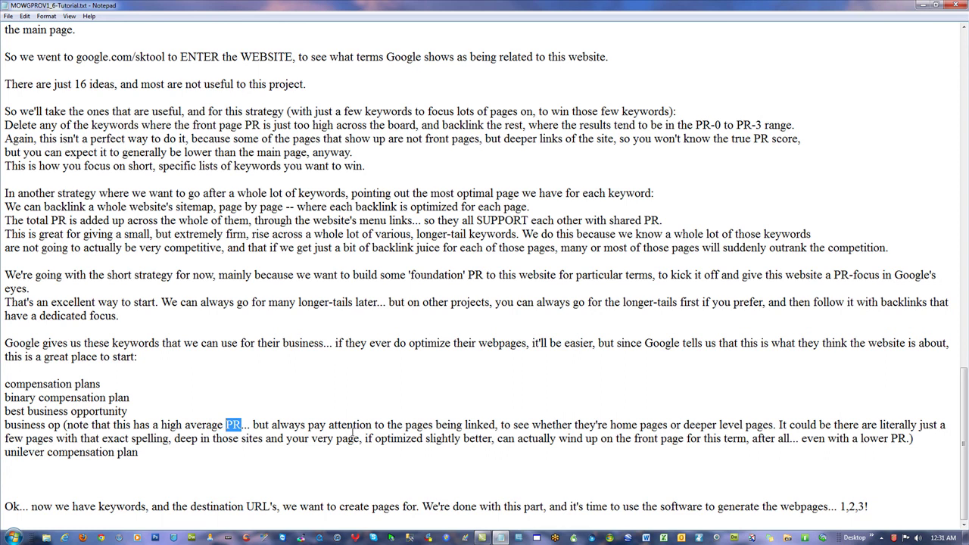
left_click(402, 425)
left_click_drag(61, 425, 9, 425)
left_click(200, 376)
left_click_drag(60, 425, 7, 425)
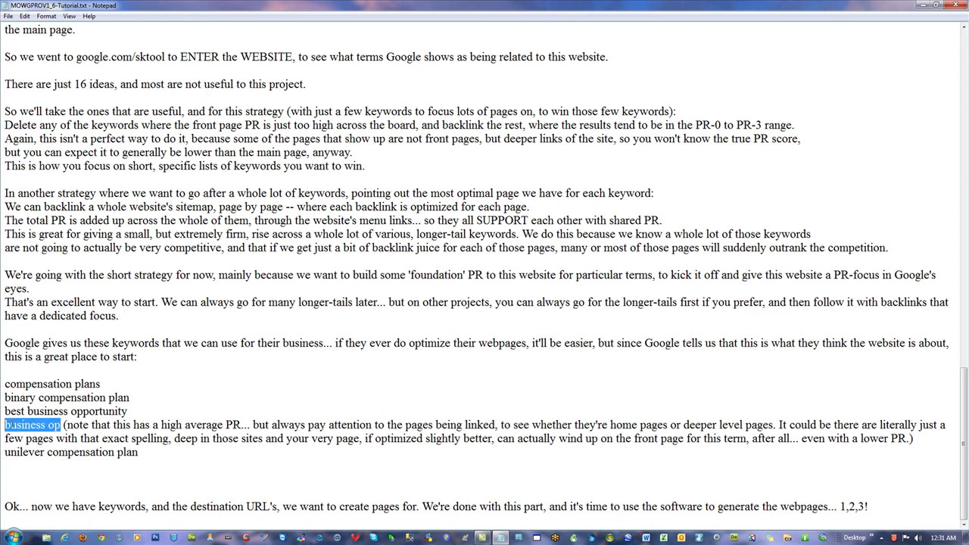
left_click_drag(914, 439, 59, 425)
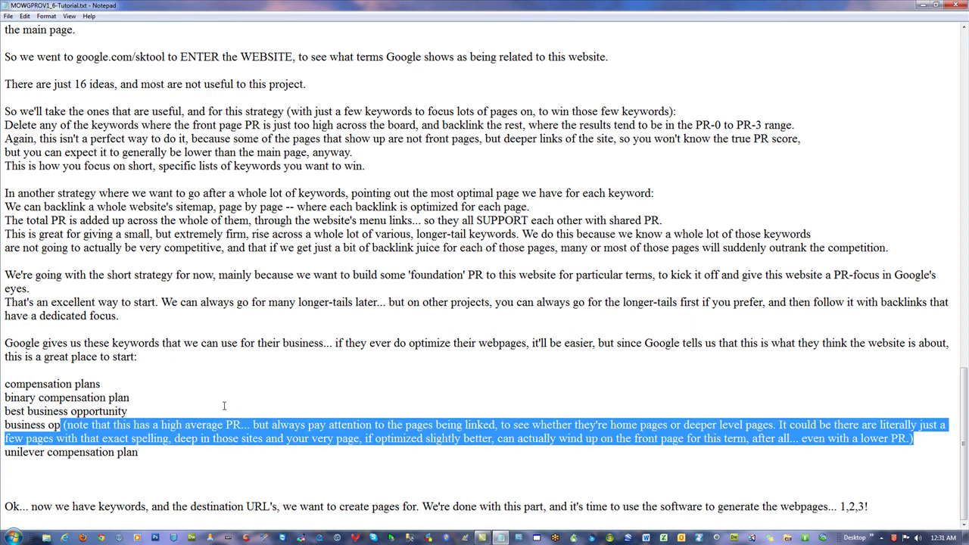
key("Delete")
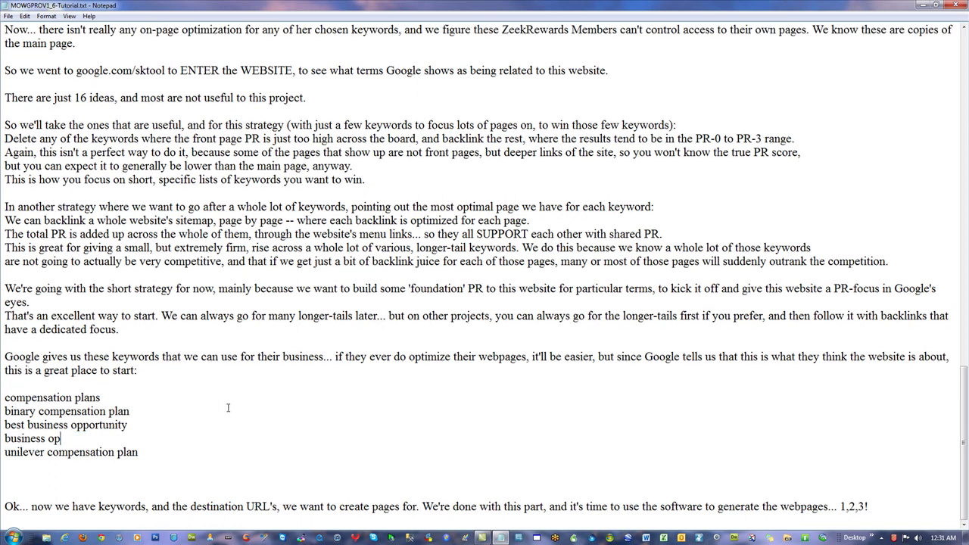
Review the five final keywords in Notepad
left_click_drag(159, 456, 5, 397)
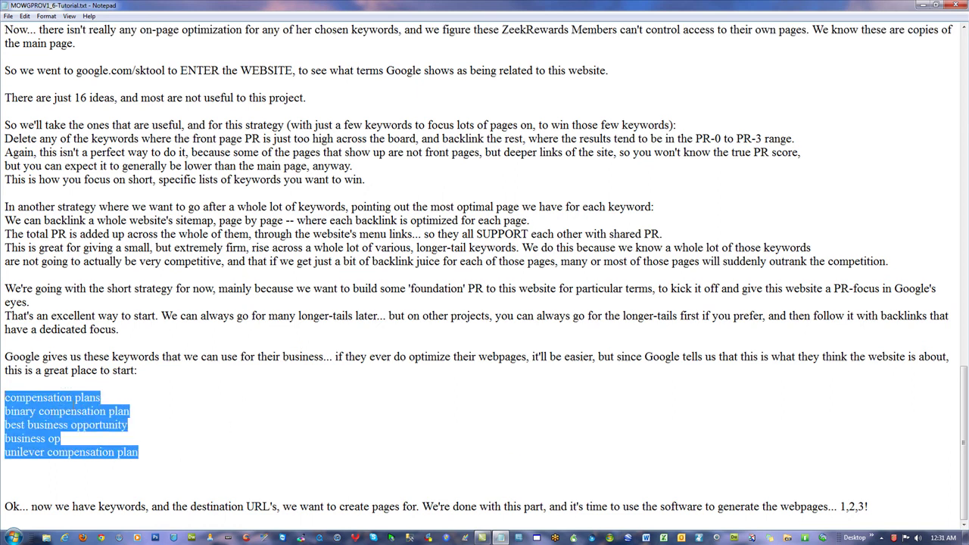
scroll(60, 389, "up", 20)
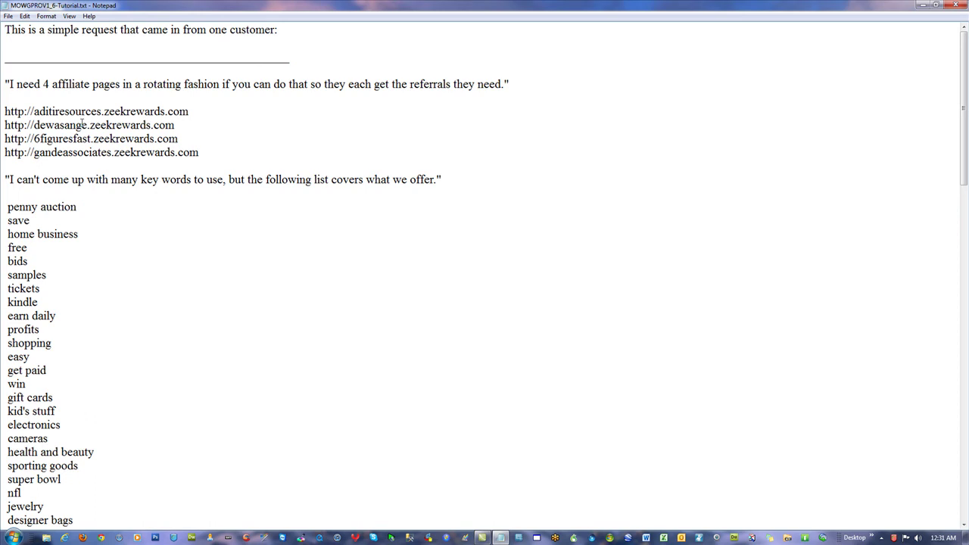
scroll(301, 212, "down", 20)
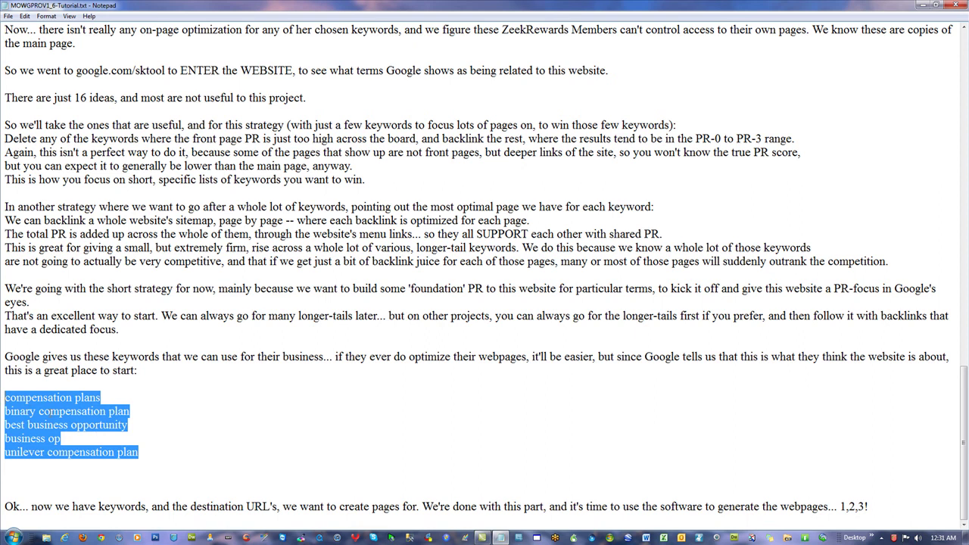
left_click(47, 413)
Check the four customer affiliate URLs, then minimise Notepad to show the desktop
scroll(47, 412, "up", 20)
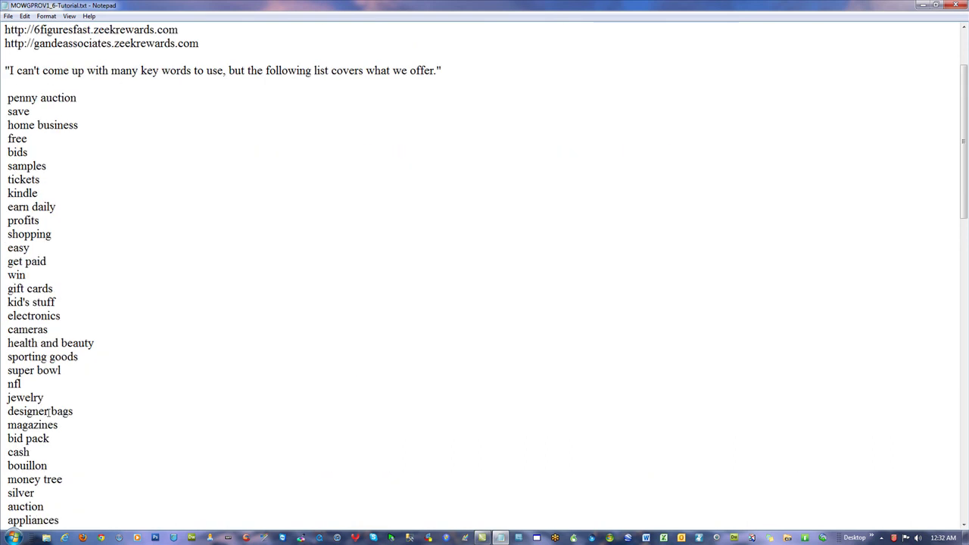
left_click_drag(211, 157, 4, 111)
left_click(417, 296)
left_click(401, 135)
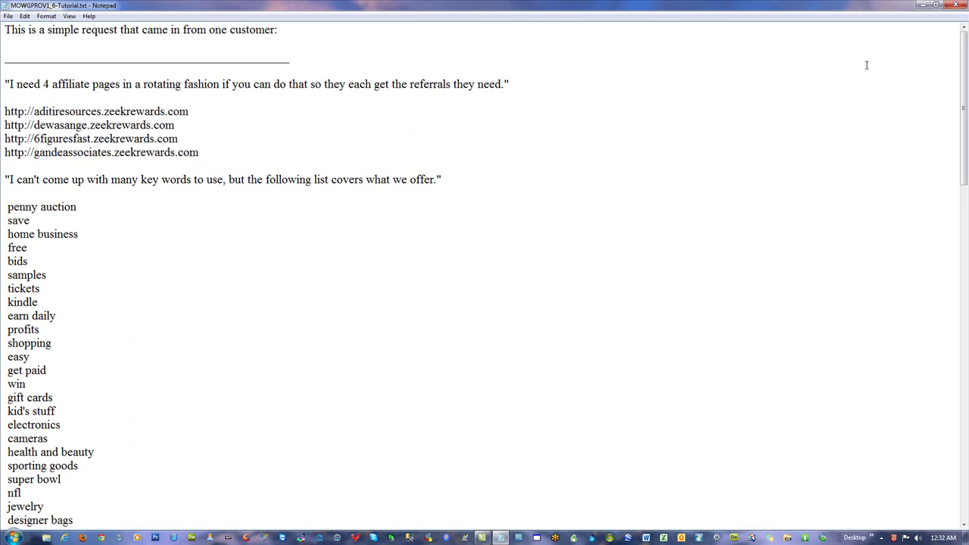
key("super+d")
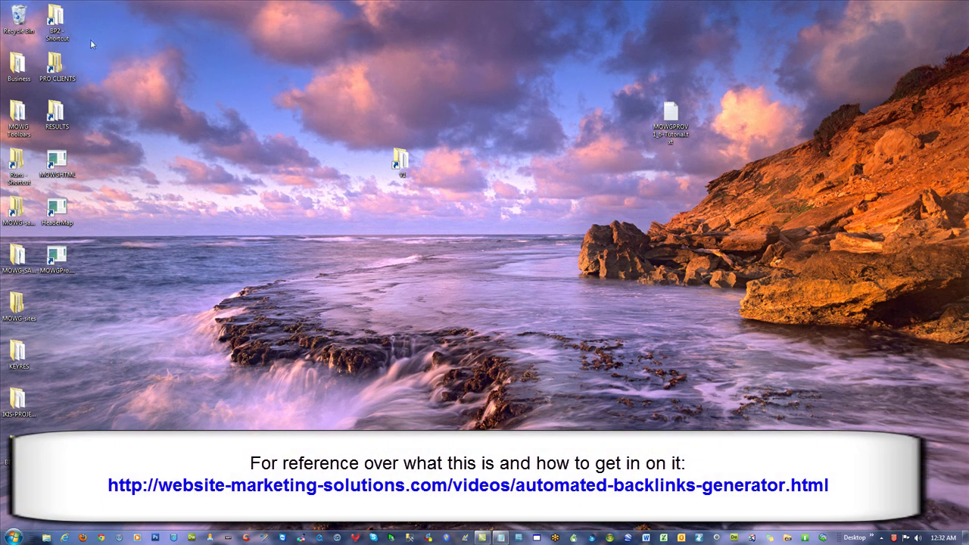
Open the V1 folder, move its window left, and select 1-placeholder-website.pfl
right_click(20, 15)
left_click(278, 277)
double_click(412, 165)
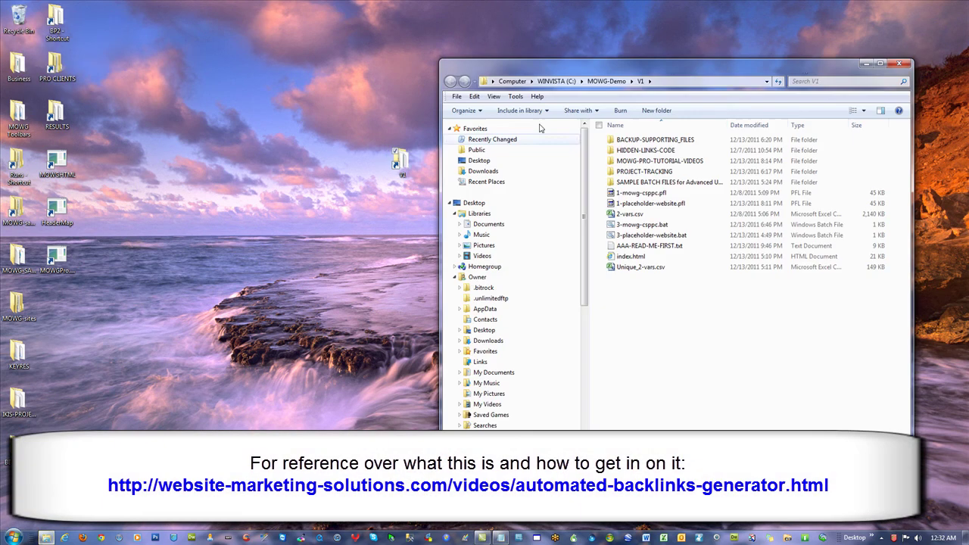
left_click_drag(727, 60, 449, 64)
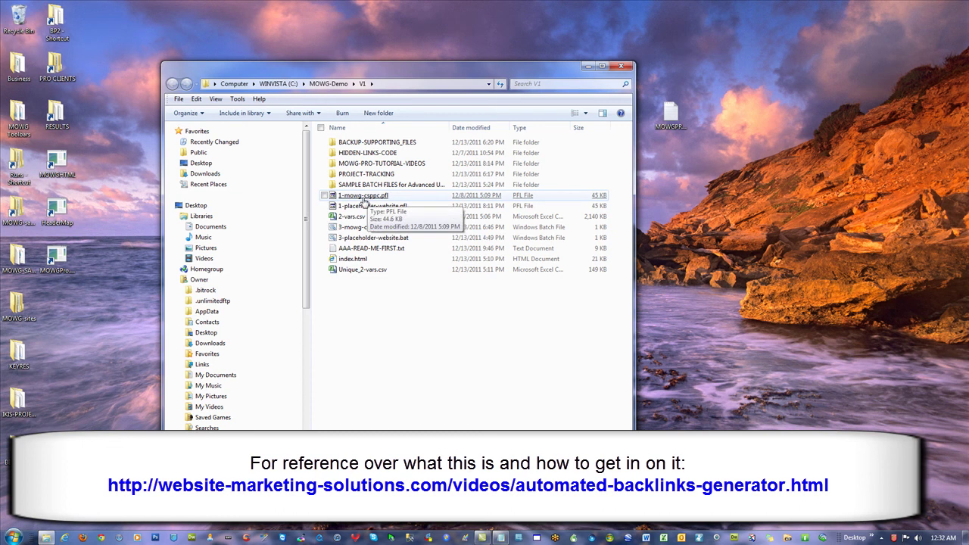
right_click(360, 207)
left_click(382, 318)
left_click(379, 318)
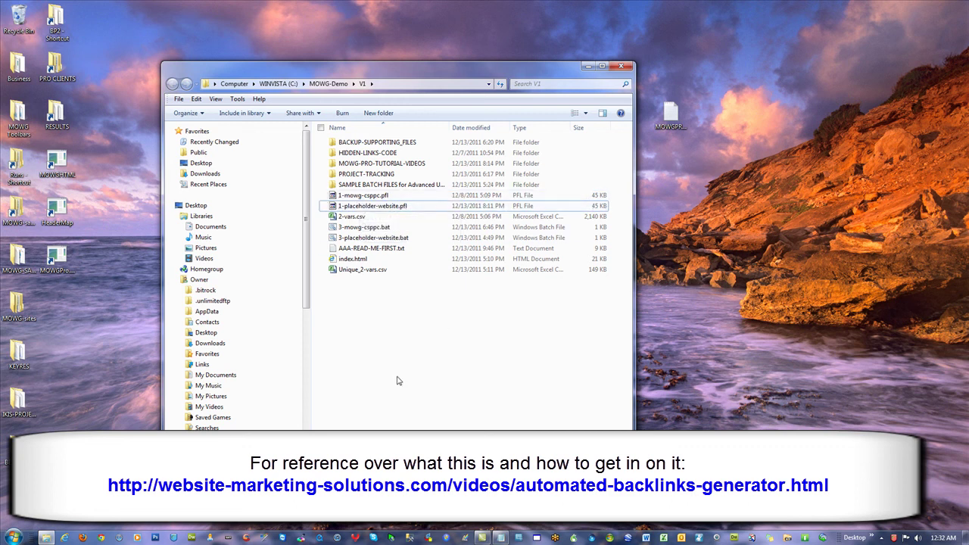
left_click(374, 211)
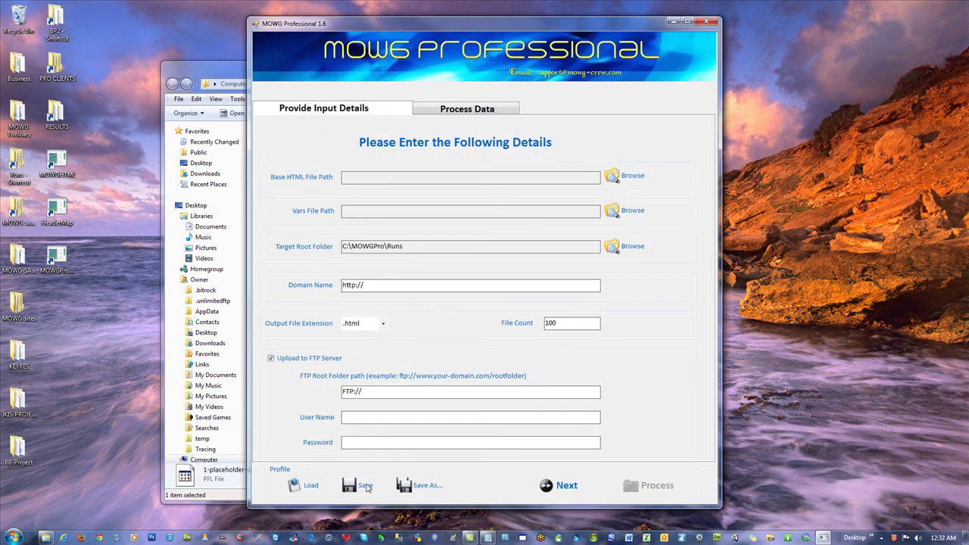
Load the 1-placeholder-website.pfl profile through the Profile Load dialog
left_click(293, 485)
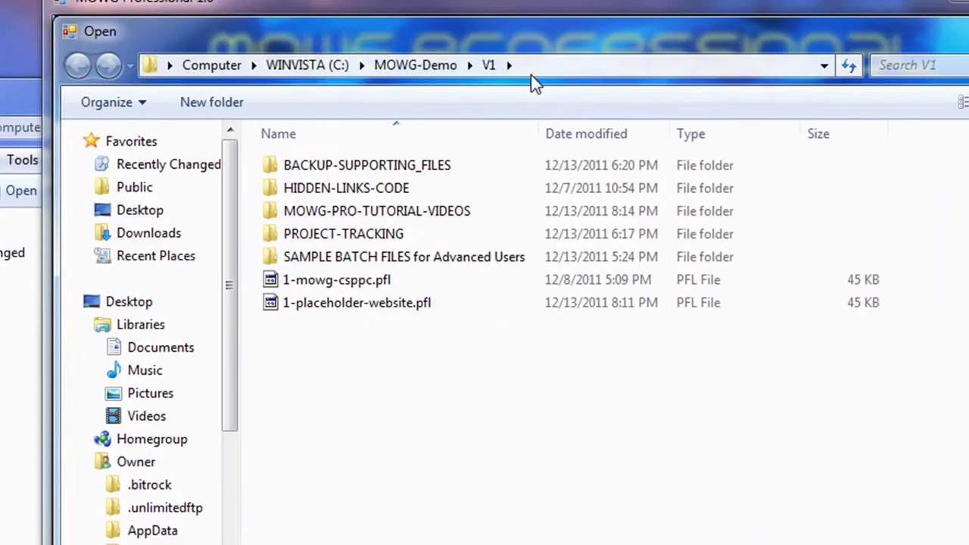
left_click(468, 56)
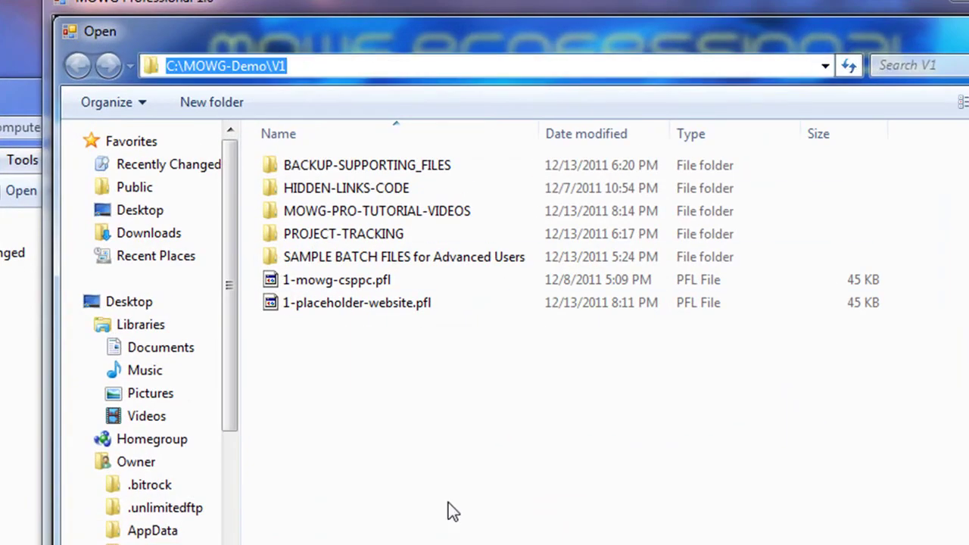
left_click(443, 525)
double_click(339, 306)
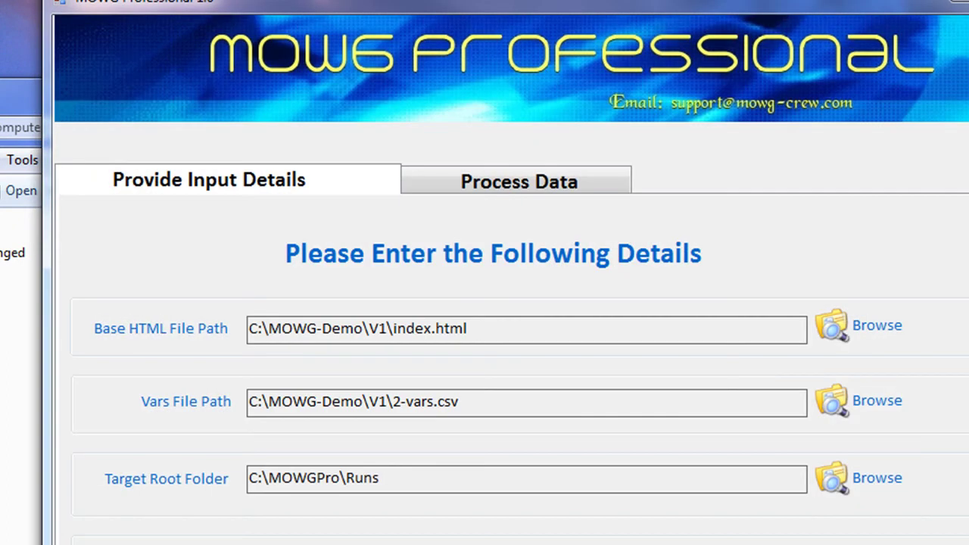